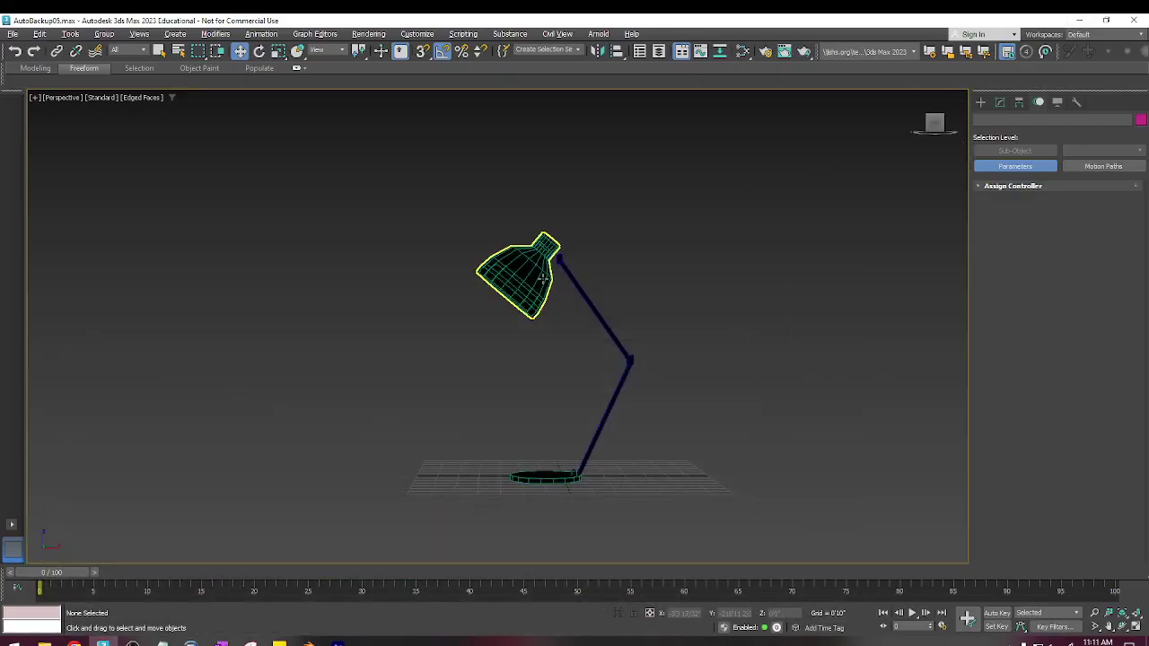
Select the bulb sphere inside the lampshade and hide it in the front view
left_click(543, 280)
middle_click_drag(543, 280, 813, 378, "alt")
left_click_drag(774, 151, 518, 439)
left_click_drag(555, 313, 545, 272)
left_click(536, 274)
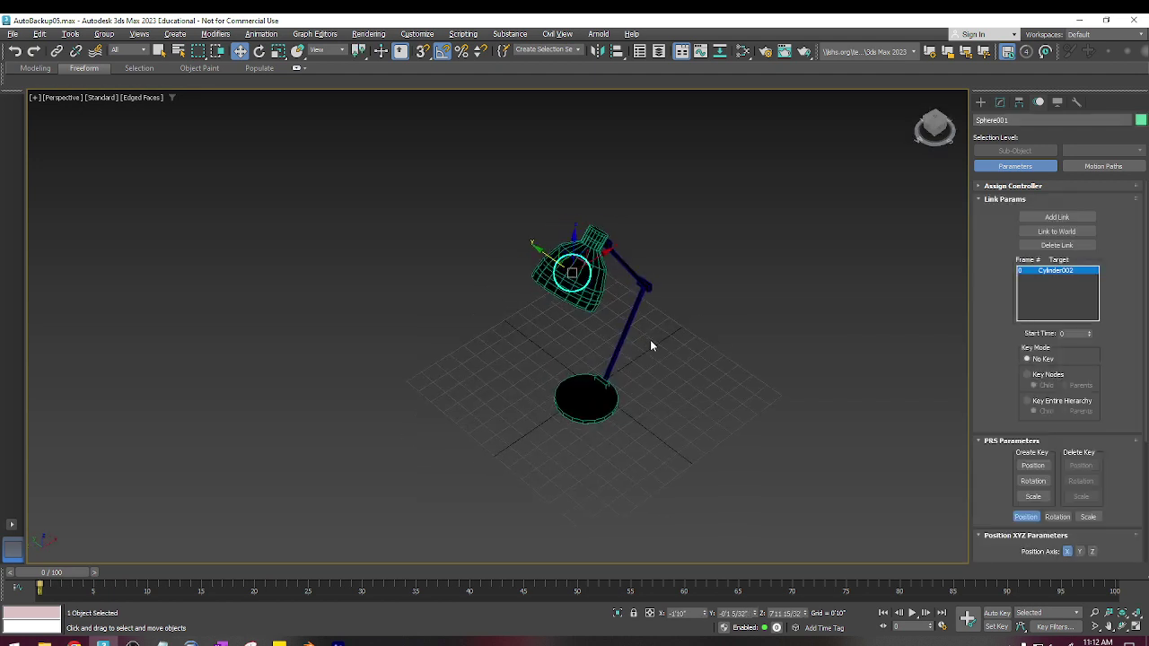
middle_click_drag(650, 340, 741, 235, "alt")
middle_click_drag(873, 187, 869, 193, "alt")
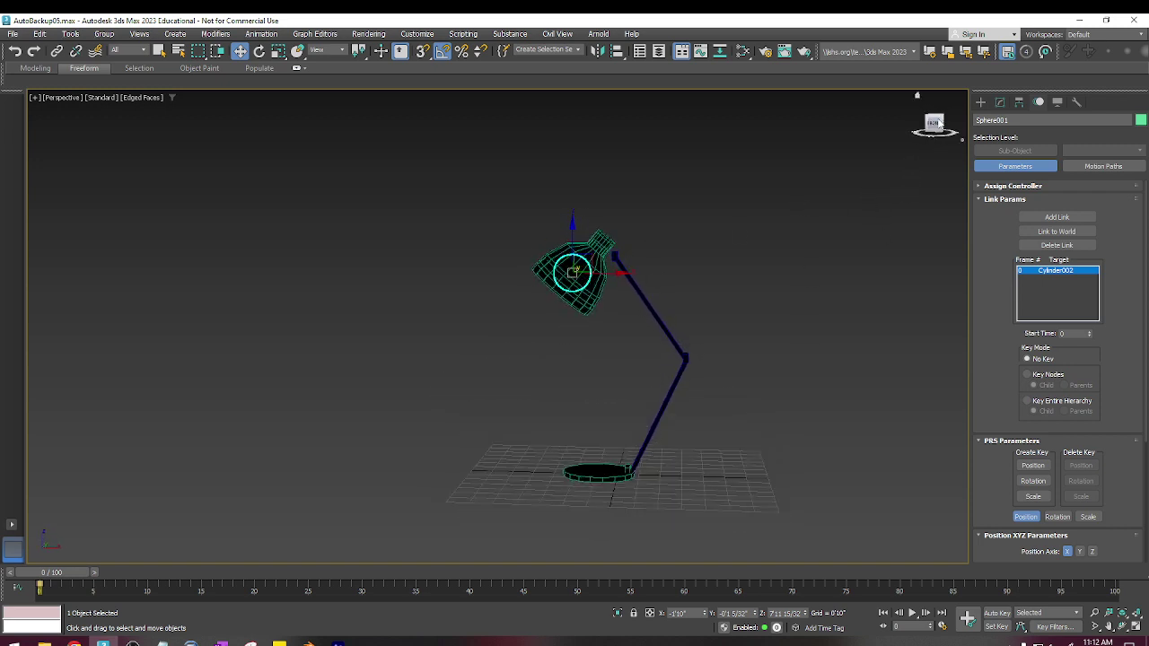
scroll(620, 367, "up", 3)
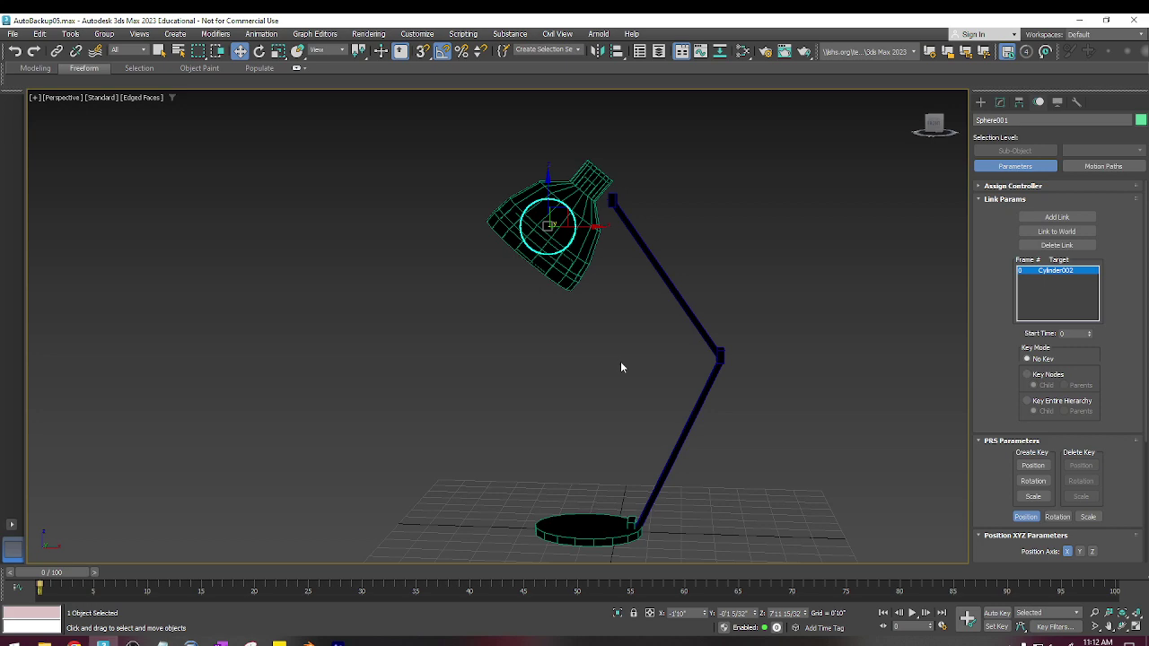
left_click(935, 129)
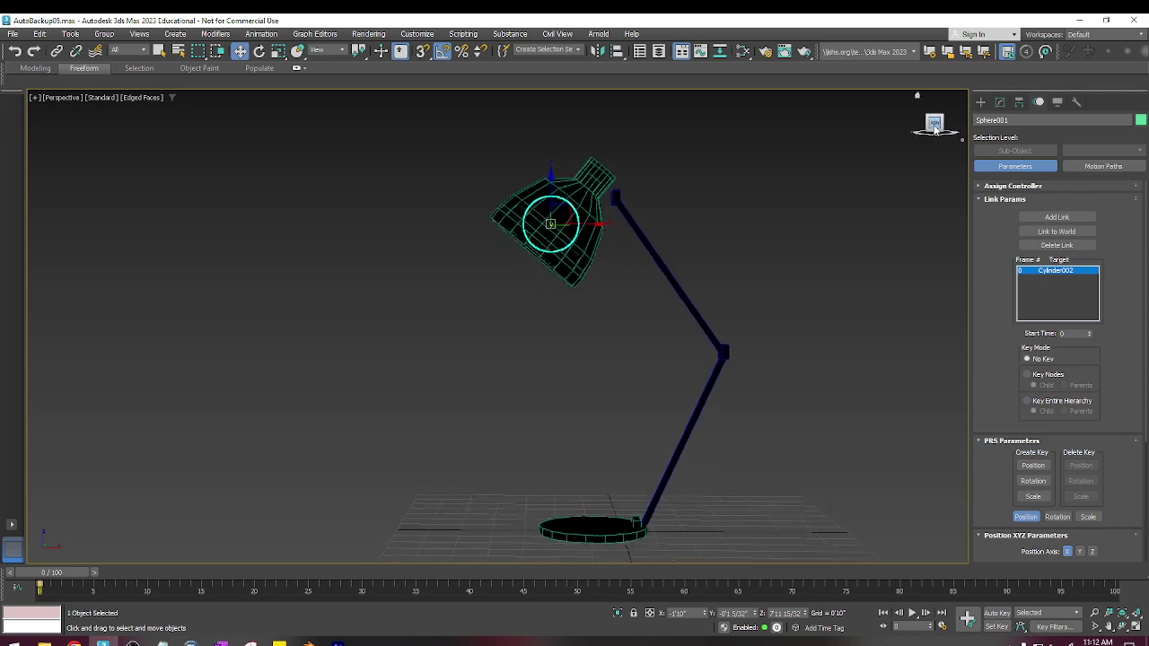
key("f")
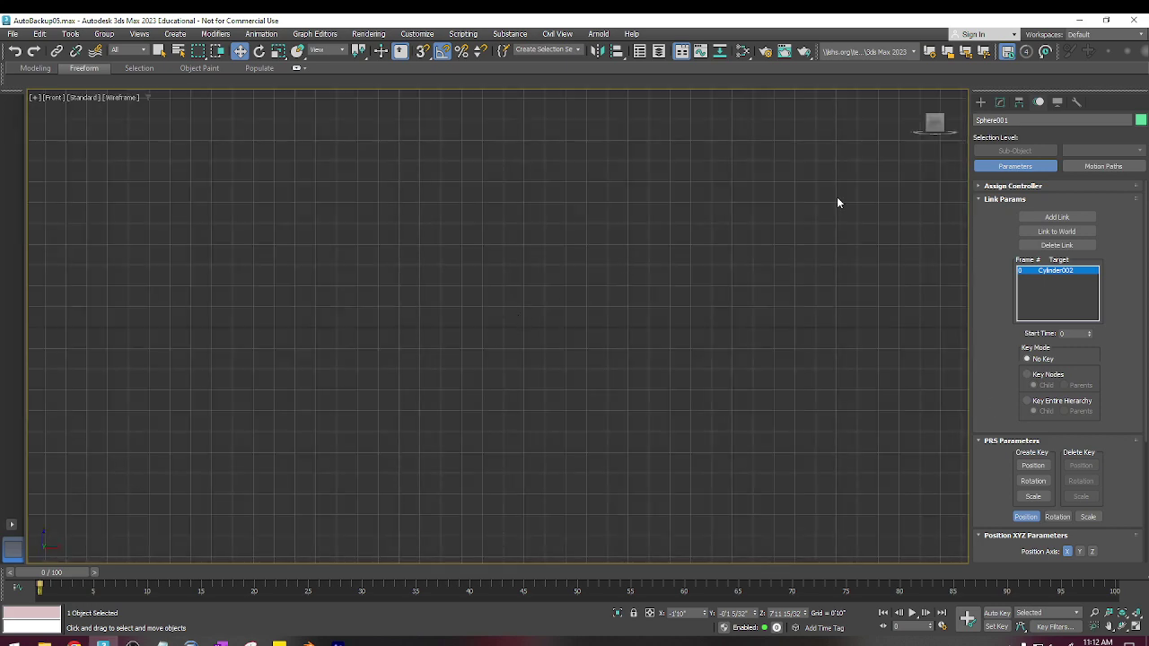
key("z")
scroll(564, 341, "down", 10)
scroll(560, 334, "up", 6)
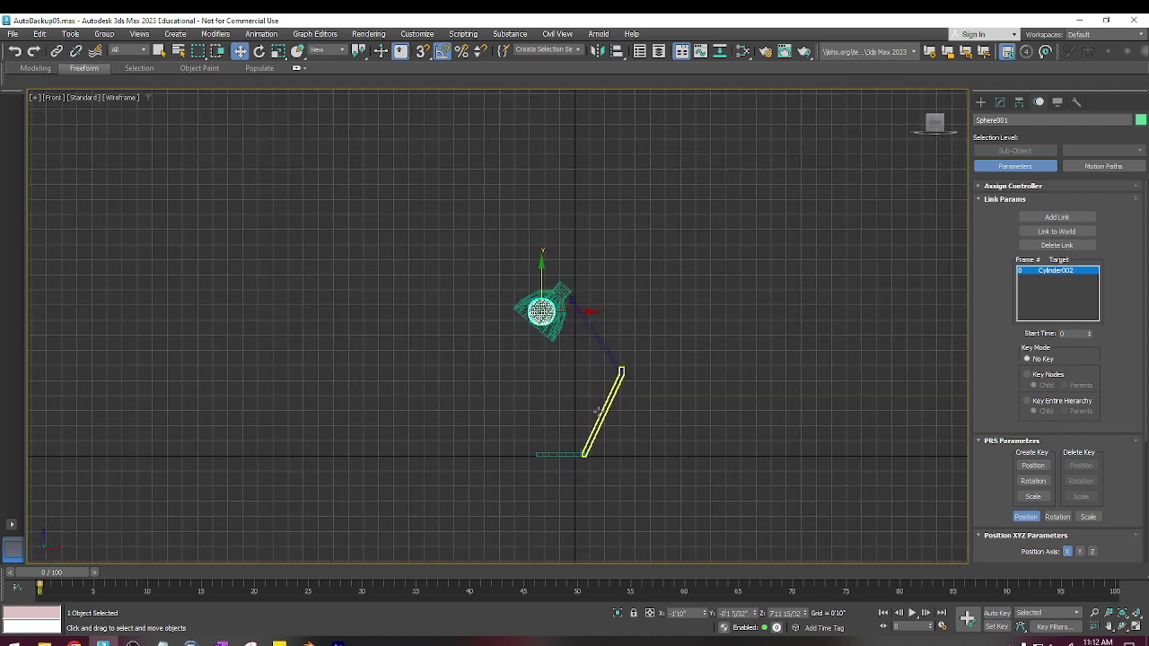
right_click(528, 218)
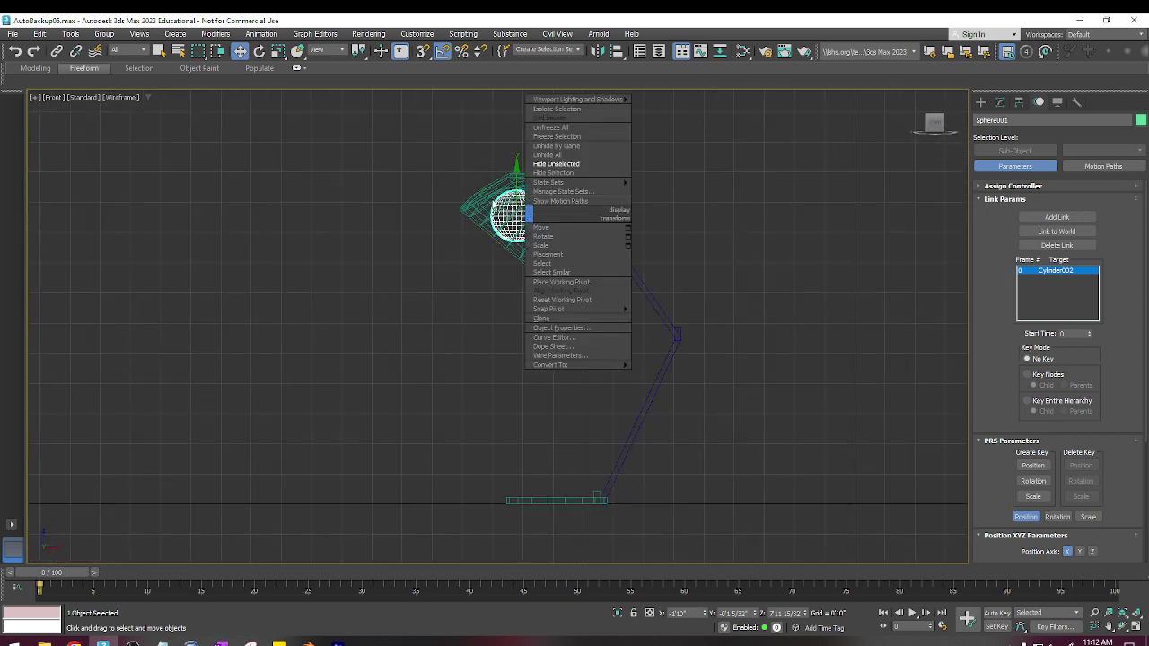
left_click(553, 173)
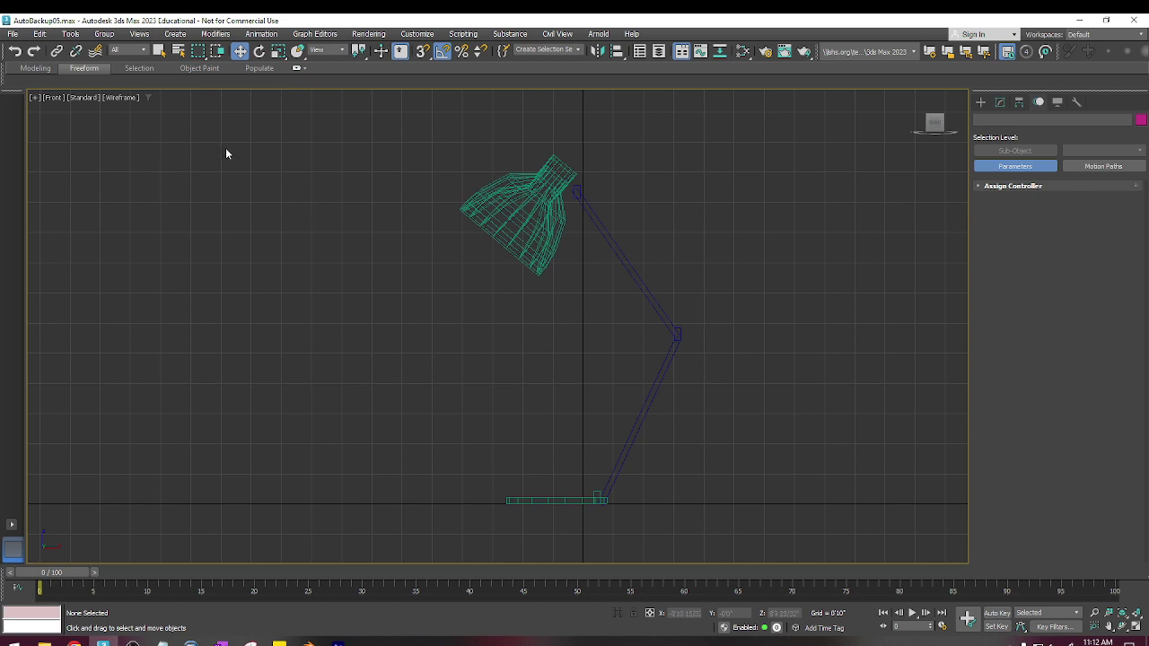
Start a bone chain at the hinge on the lamp base and end its first bone at the elbow joint
left_click(261, 34)
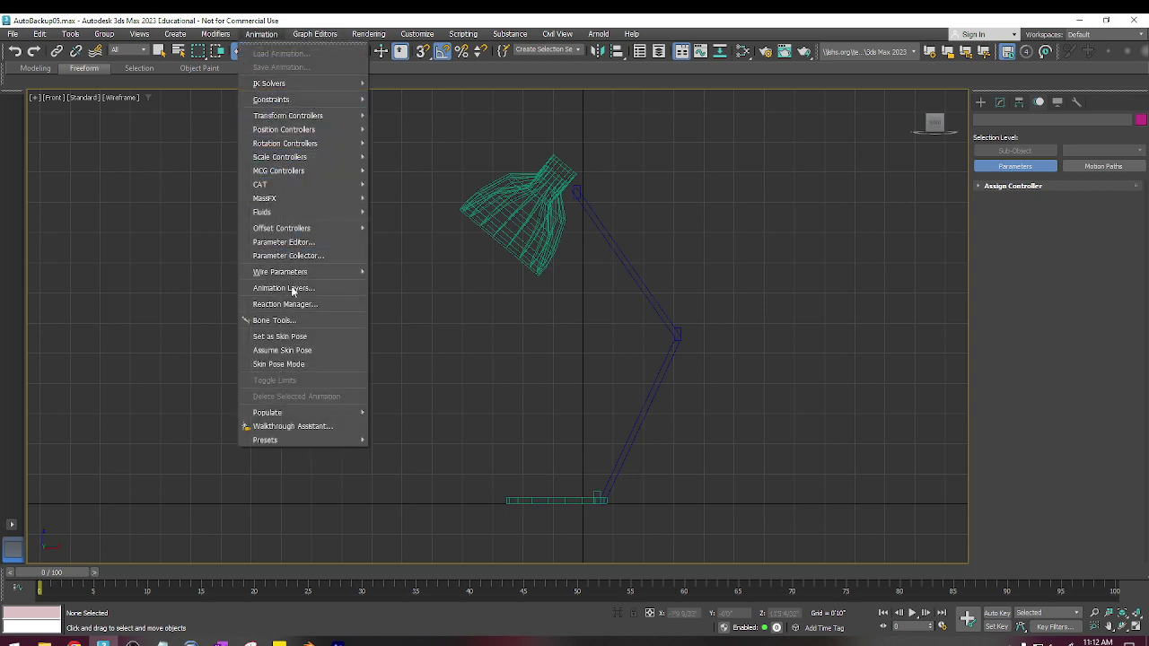
left_click(274, 320)
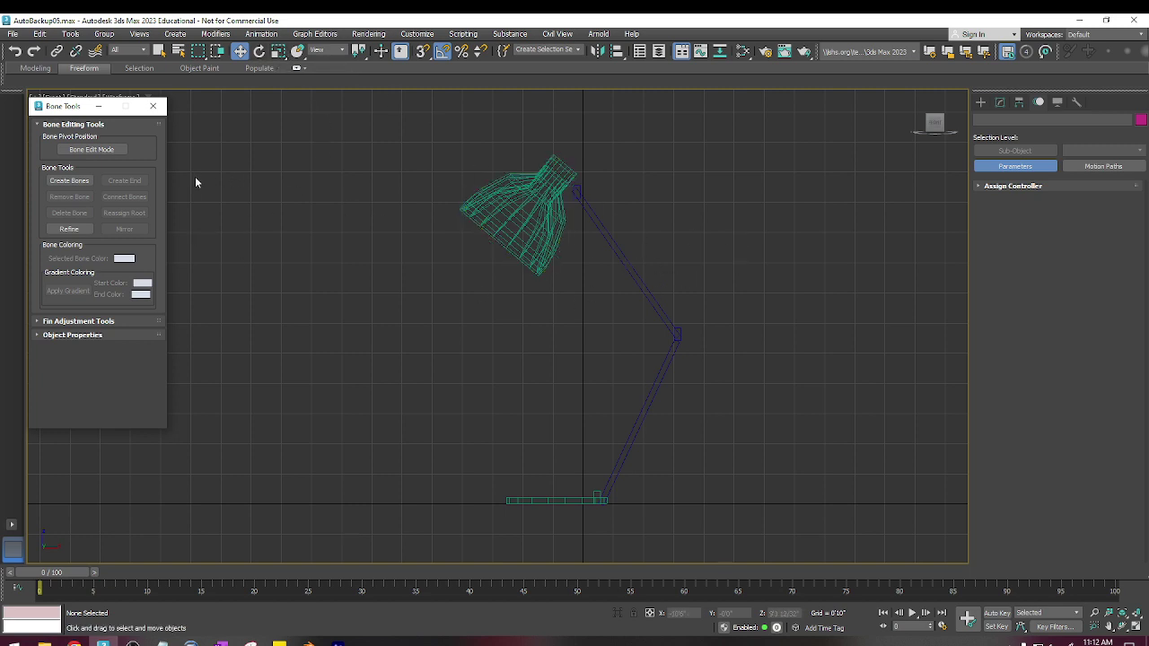
left_click(69, 180)
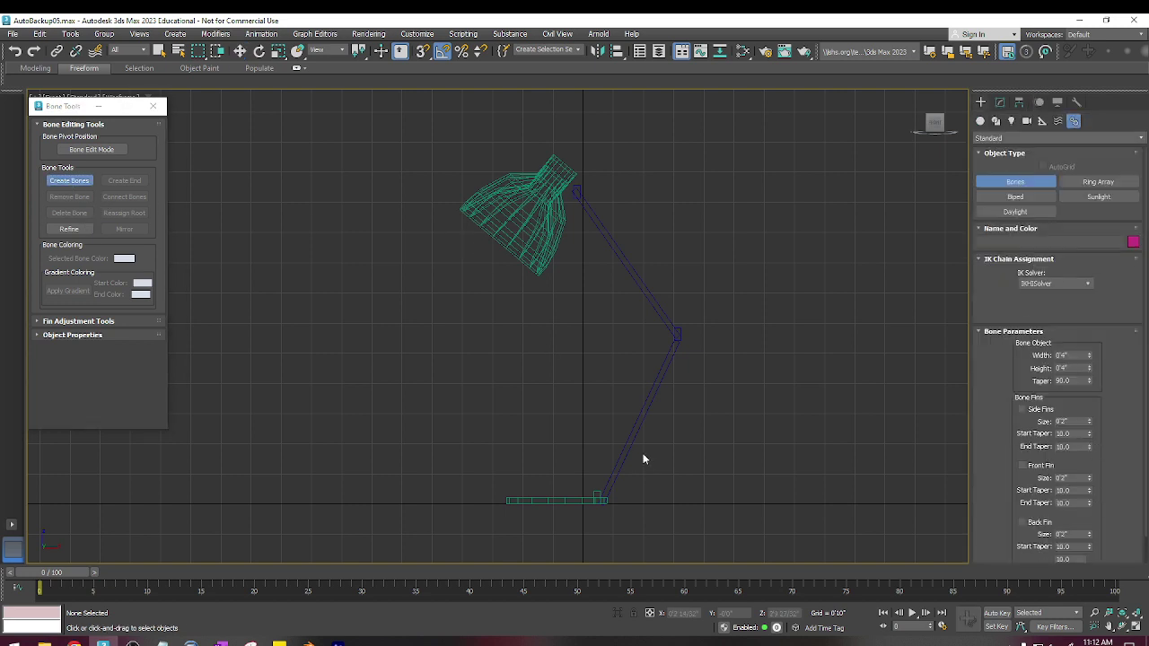
left_click(600, 501)
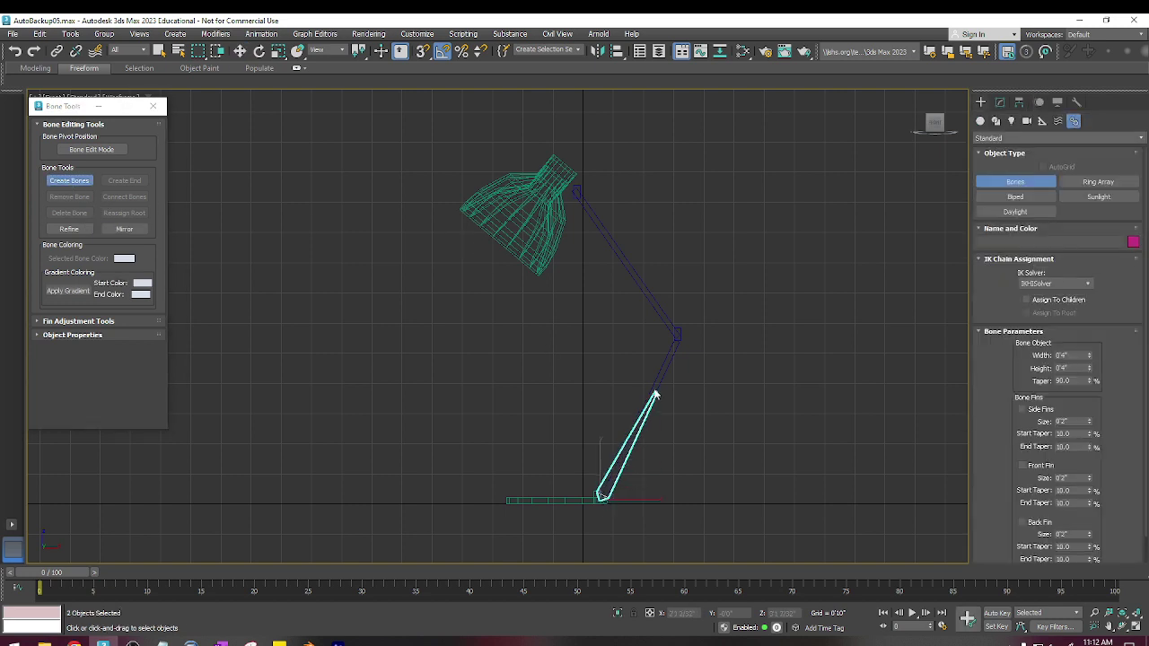
scroll(678, 365, "up", 4)
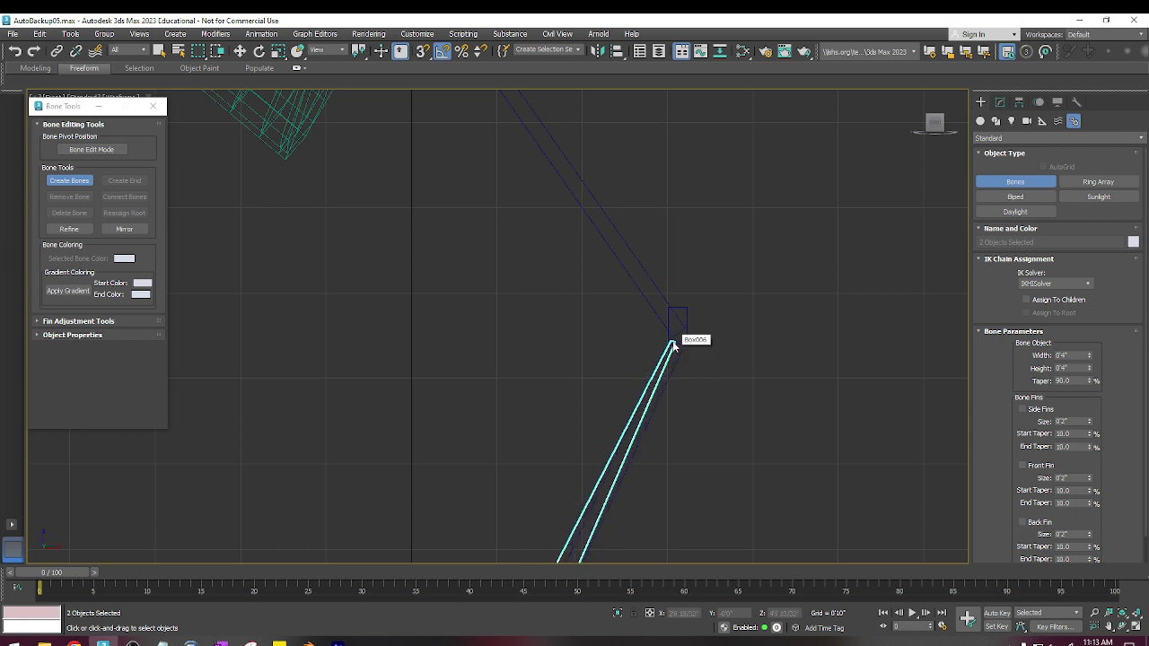
left_click(679, 340)
Extend the bone chain from the elbow to the lampshade joint and on to the shade's opening, finishing with an end bone
scroll(674, 332, "down", 5)
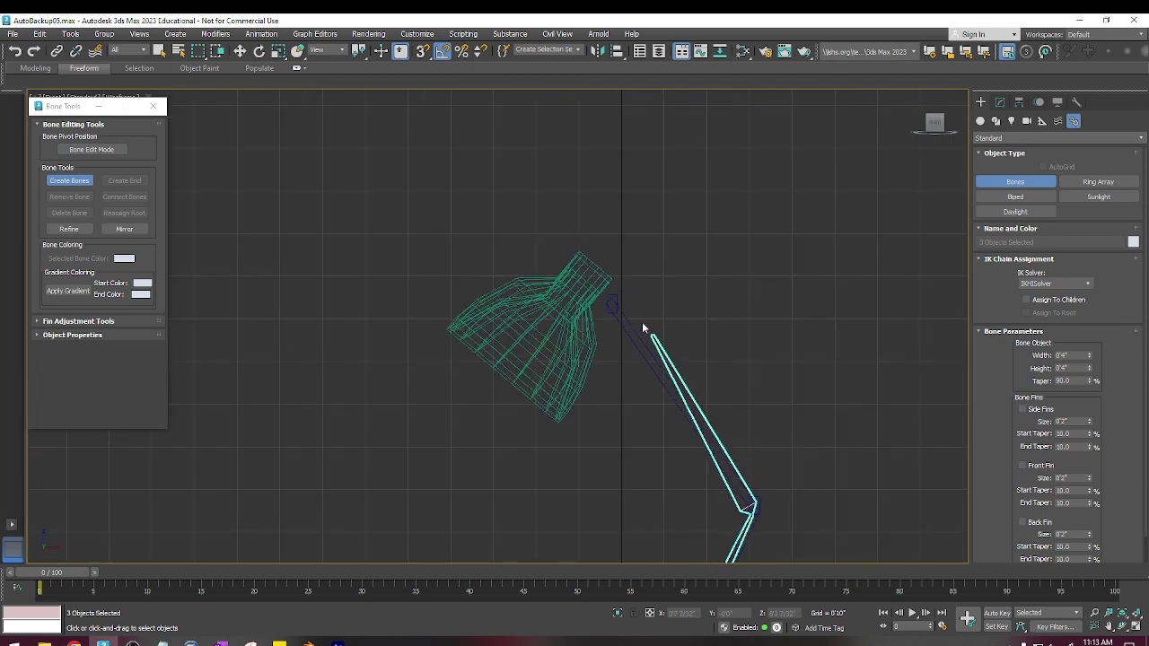
scroll(629, 321, "up", 5)
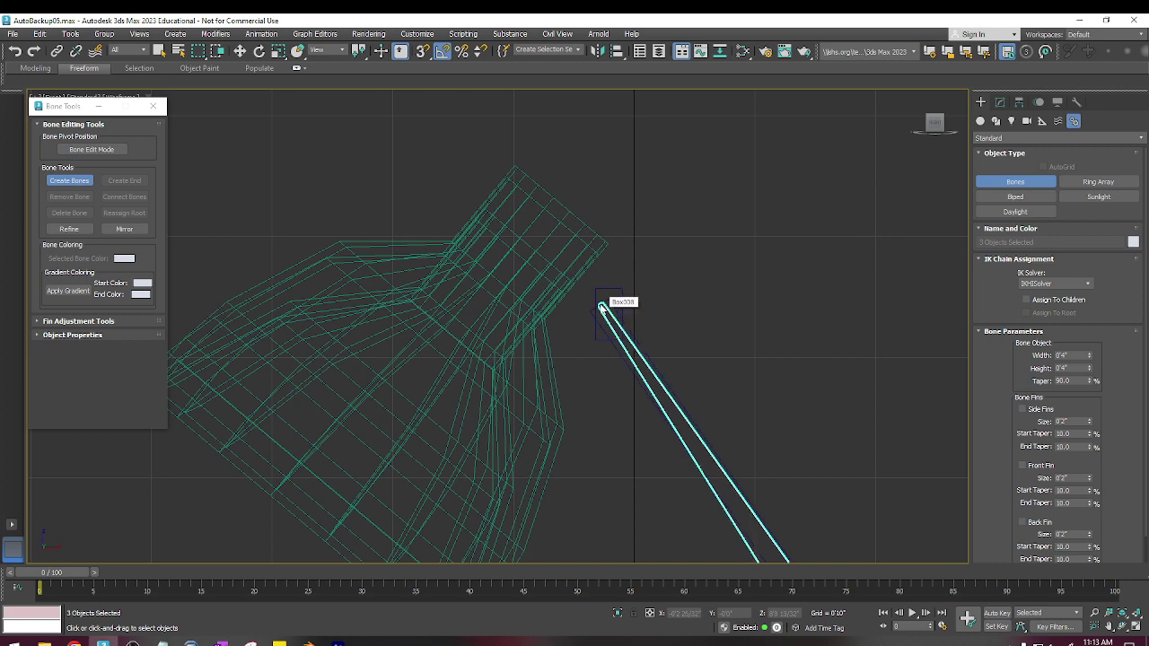
left_click(601, 308)
scroll(498, 373, "down", 3)
middle_click_drag(500, 375, 652, 265)
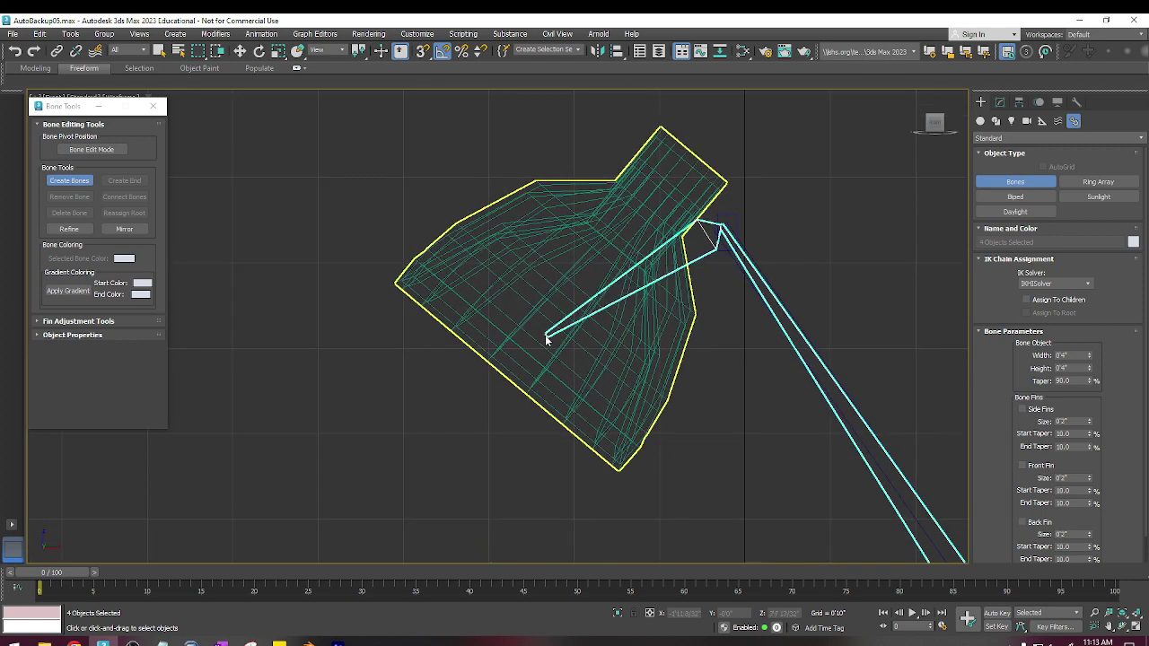
left_click(496, 345)
right_click(397, 376)
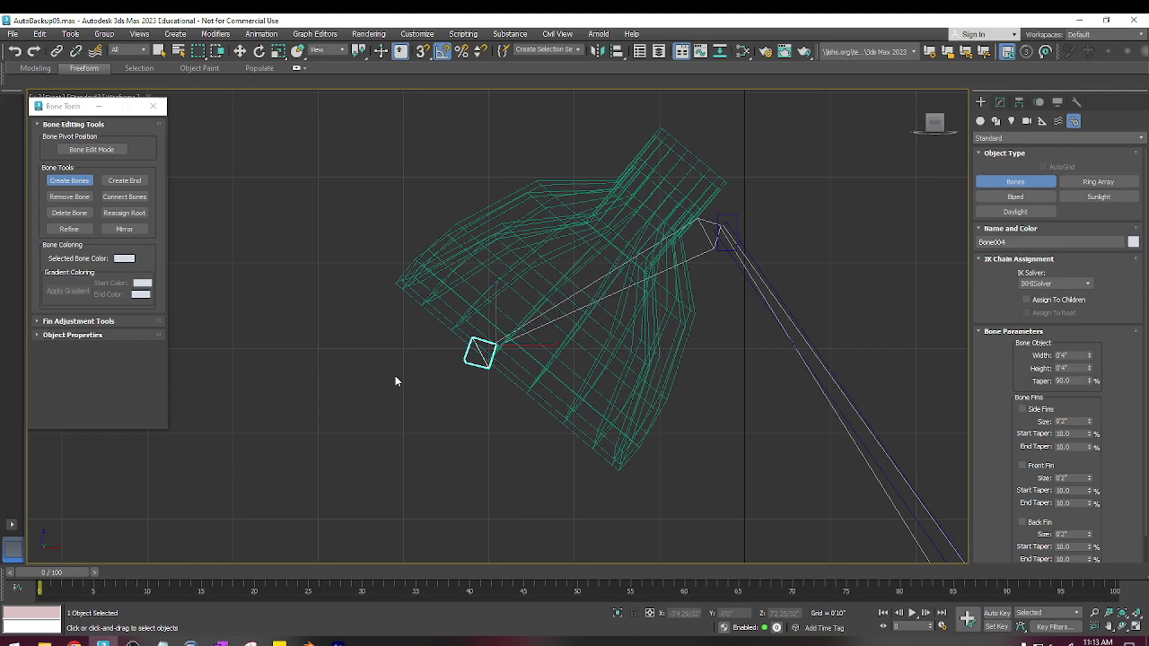
scroll(614, 352, "down", 3)
middle_click_drag(675, 390, 636, 284)
right_click(631, 341)
scroll(645, 386, "down", 3)
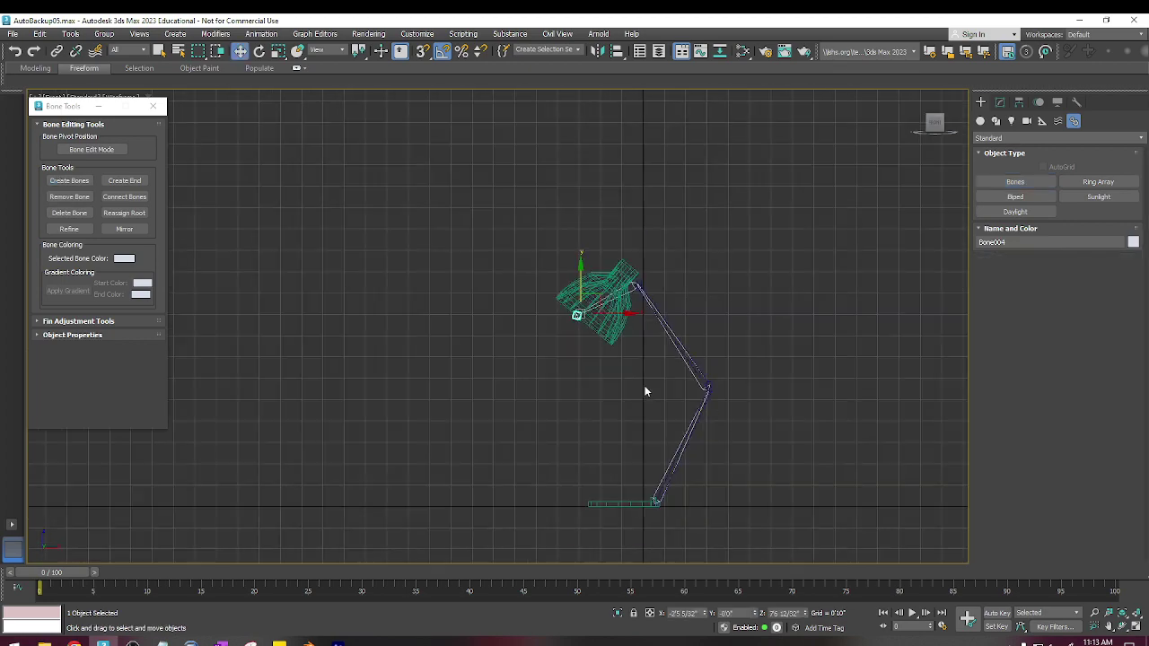
Limit selection to bones, select all four bones and shift them sideways in the left view to line up with the lamp arms
middle_click_drag(644, 392, 764, 349)
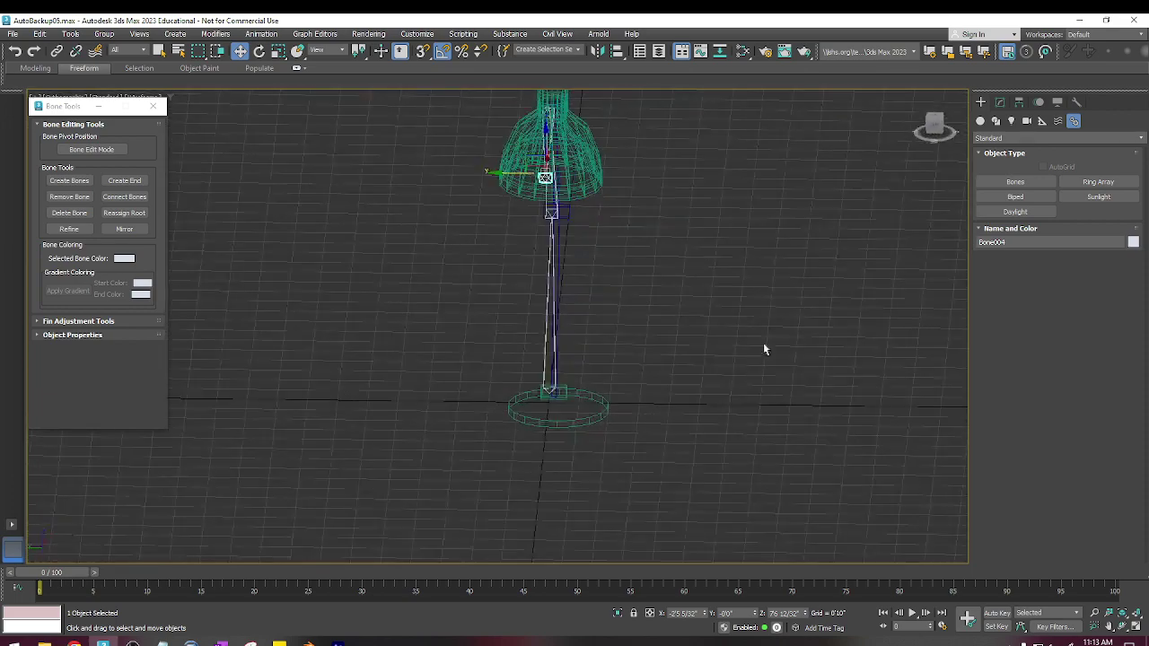
left_click(935, 130)
scroll(559, 336, "up", 4)
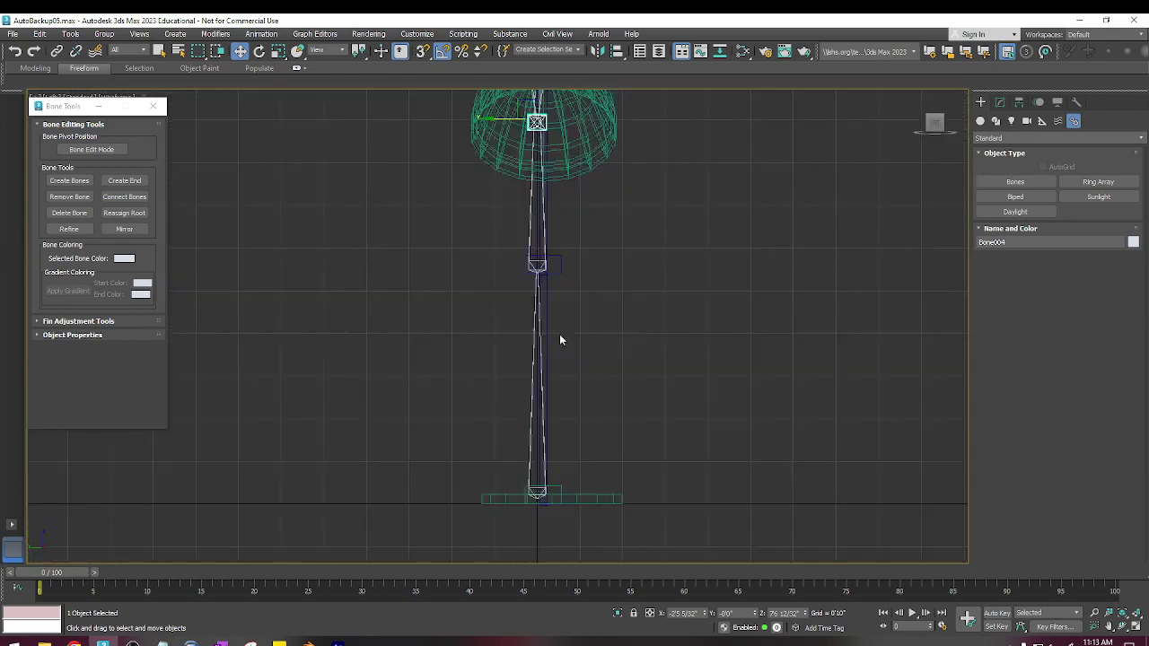
scroll(560, 335, "down", 4)
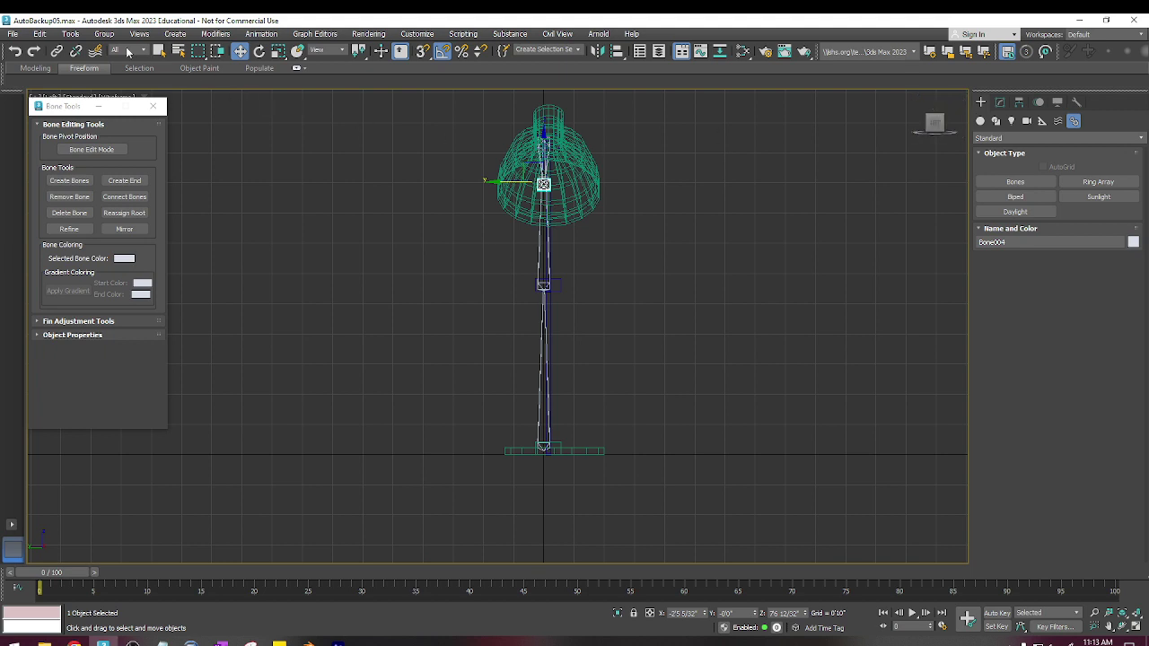
left_click(128, 51)
left_click(117, 138)
left_click_drag(613, 517, 611, 513)
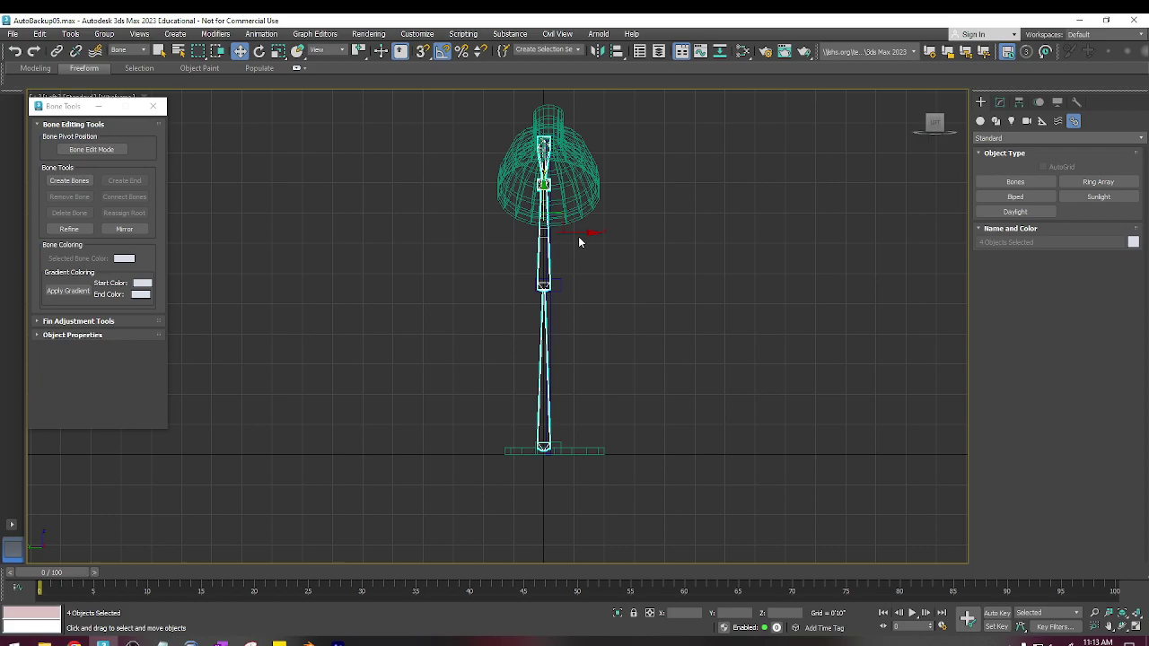
left_click_drag(580, 234, 586, 233)
left_click(599, 268)
Apply an HI Solver from the root bone at the lamp base to the end bone at the shade's opening
scroll(739, 333, "down", 3)
middle_click_drag(739, 333, 660, 341, "alt")
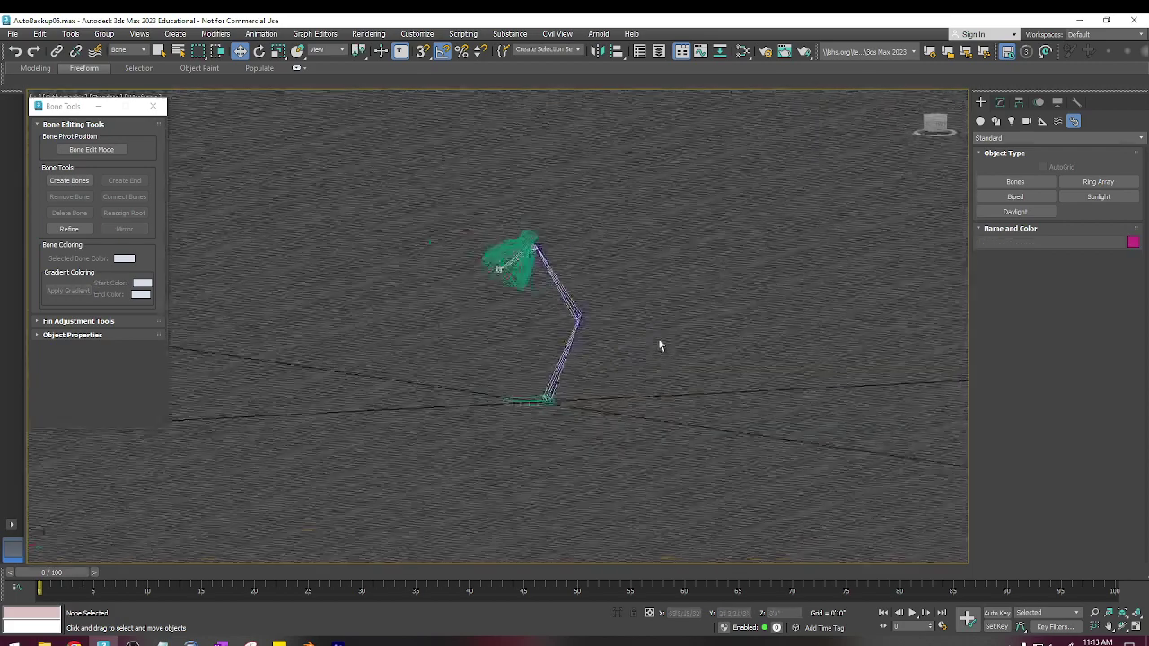
scroll(552, 404, "up", 5)
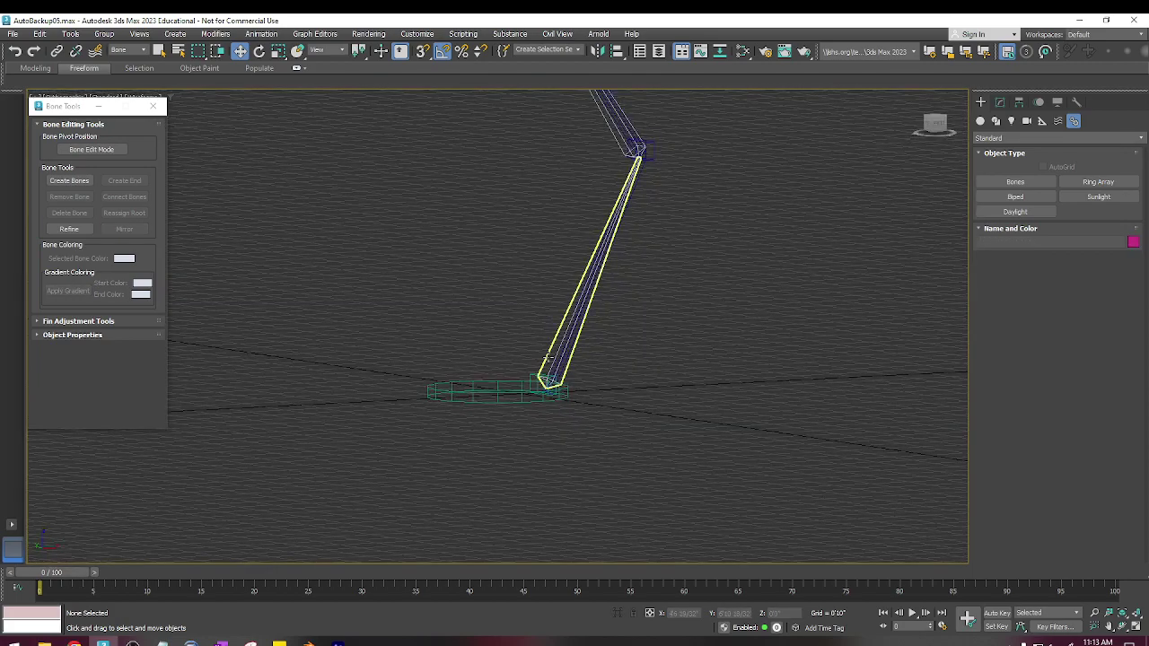
left_click(547, 359)
scroll(666, 338, "down", 5)
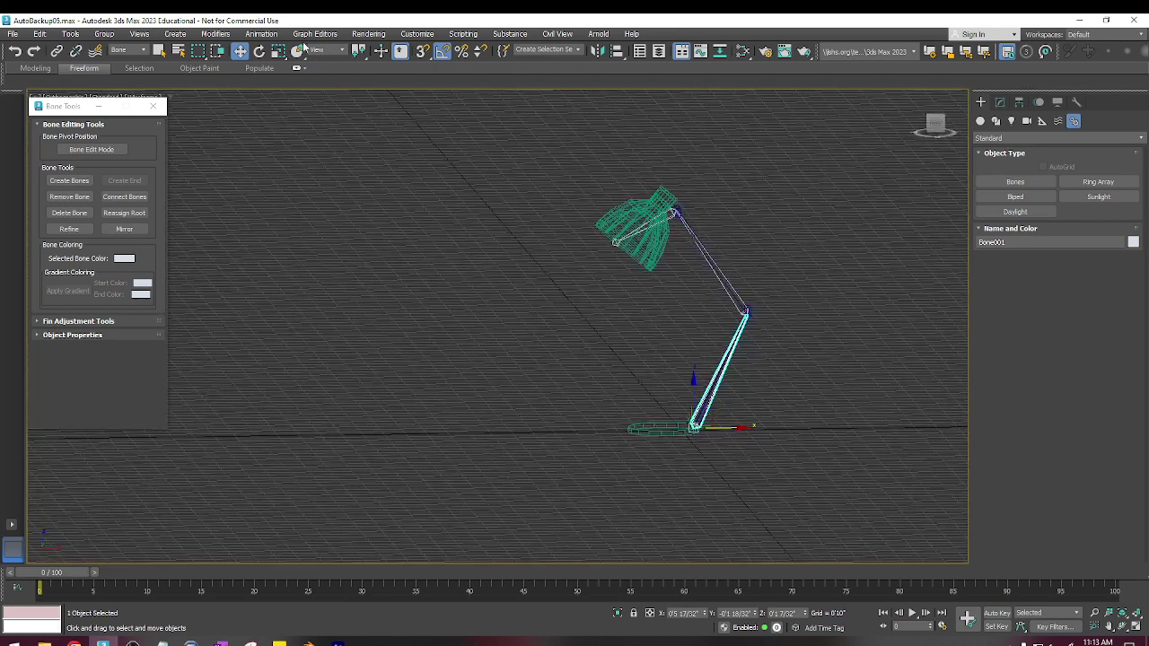
left_click(262, 34)
mouse_move(282, 83)
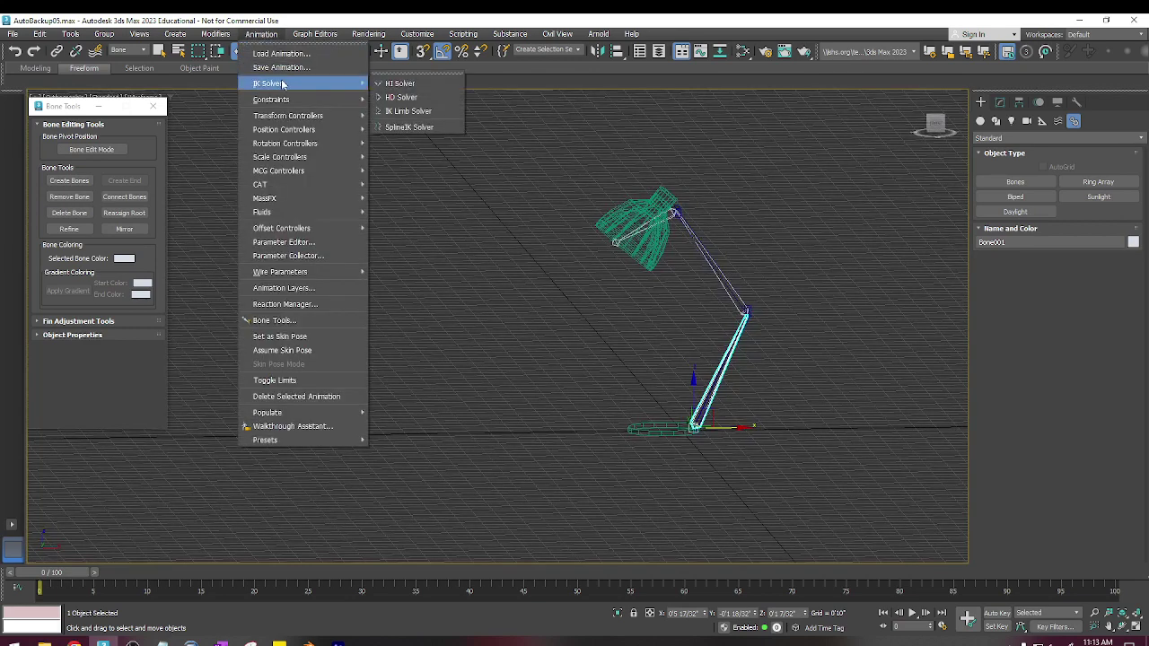
left_click(401, 88)
left_click(640, 259)
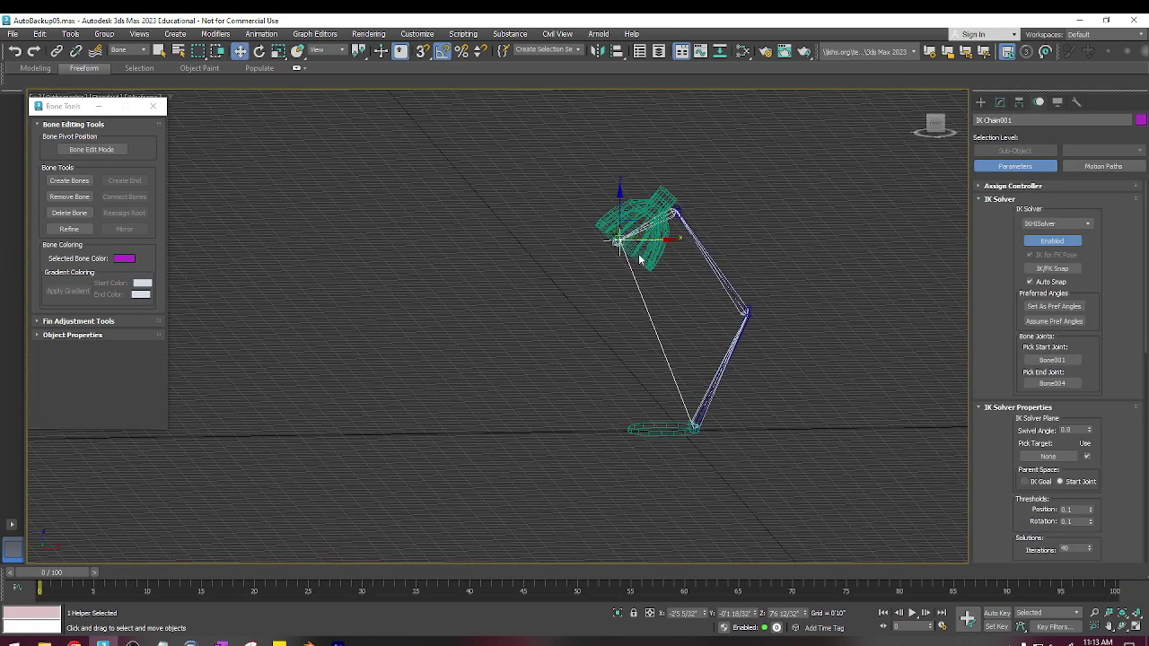
Enlarge the IK chain's goal display to a size of 28.8 and deselect the chain
scroll(621, 246, "up", 6)
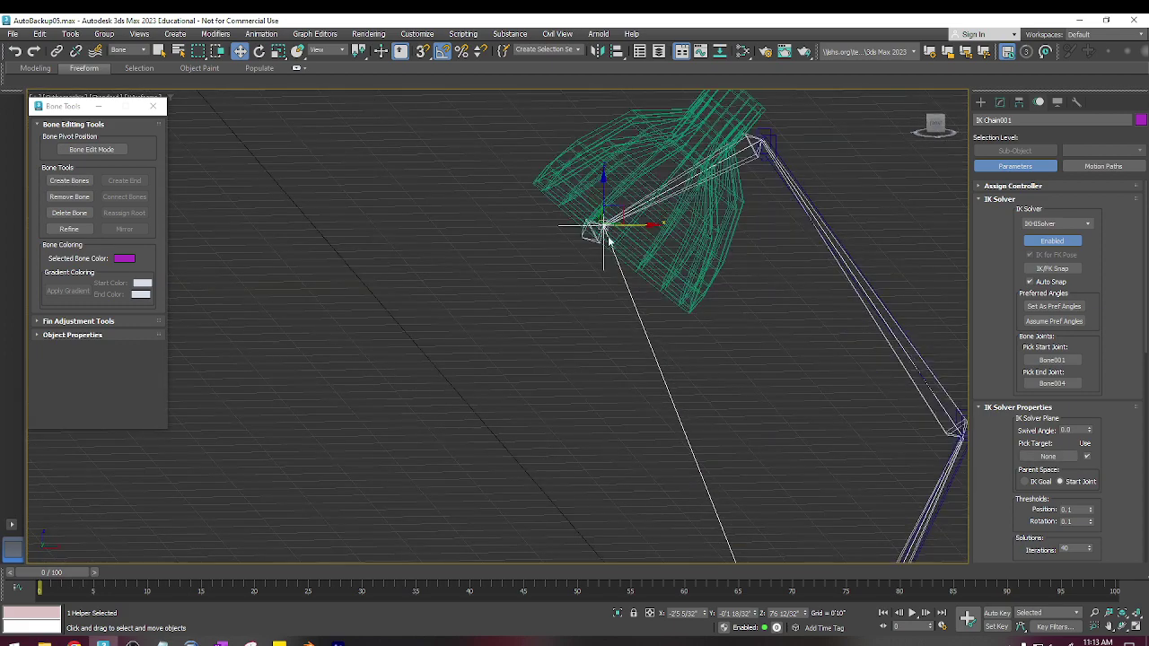
scroll(987, 341, "down", 5)
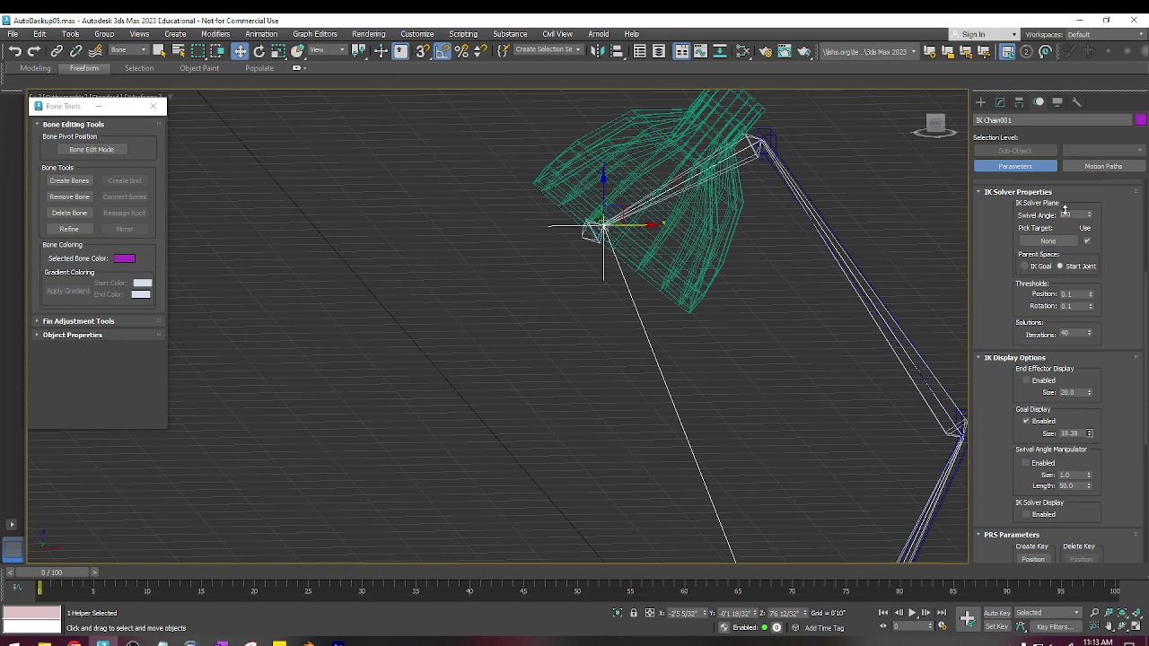
key("r")
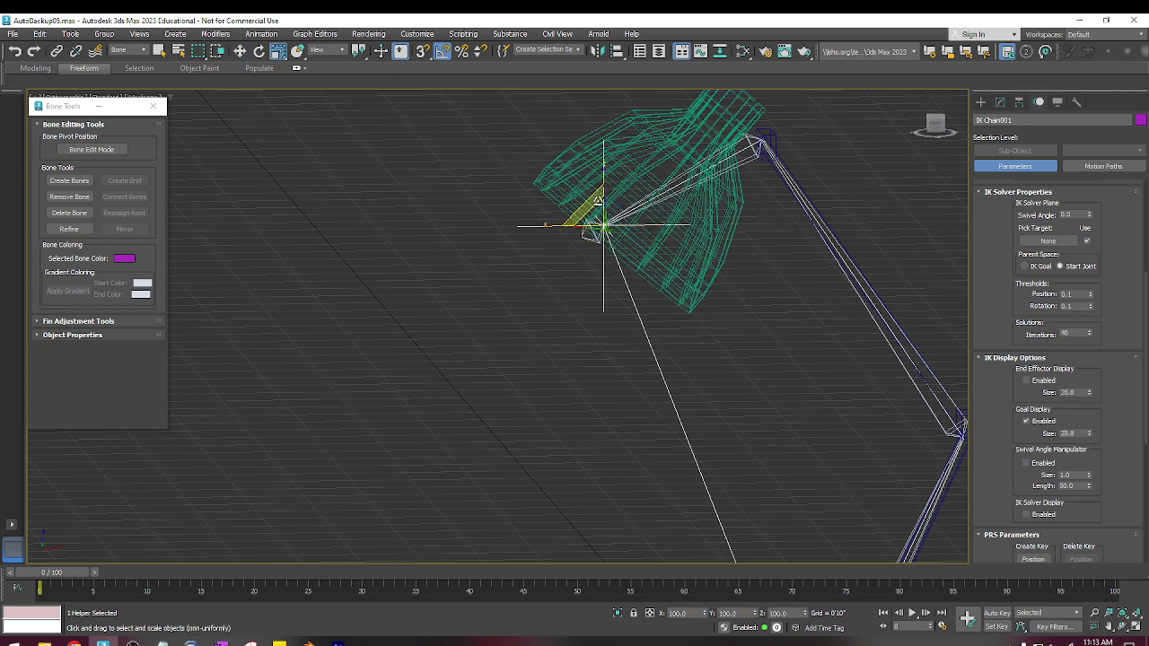
middle_click_drag(823, 285, 704, 291, "alt")
key("w")
scroll(759, 296, "down", 4)
mouse_move(719, 255)
left_mouse_down()
mouse_move(789, 287)
mouse_move(712, 221)
mouse_move(782, 303)
mouse_move(715, 261)
left_mouse_up()
scroll(761, 285, "up", 5)
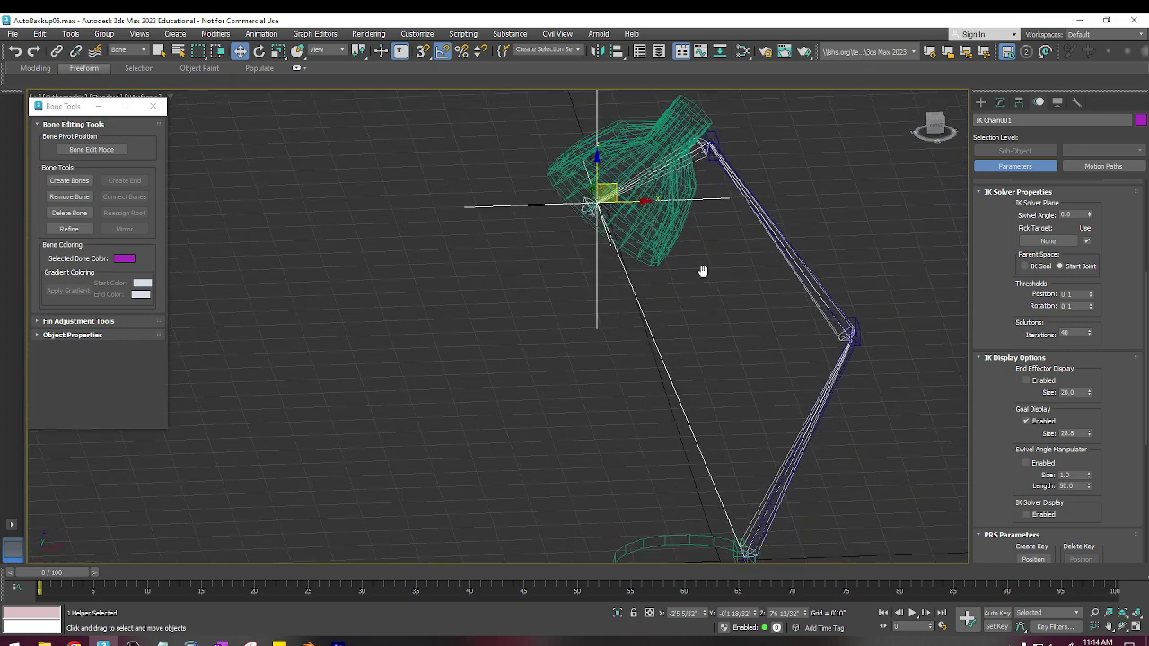
left_click(647, 189)
In the front view, allow selection of all object types and rotate the lampshade to 55 degrees about Y
left_click(936, 127)
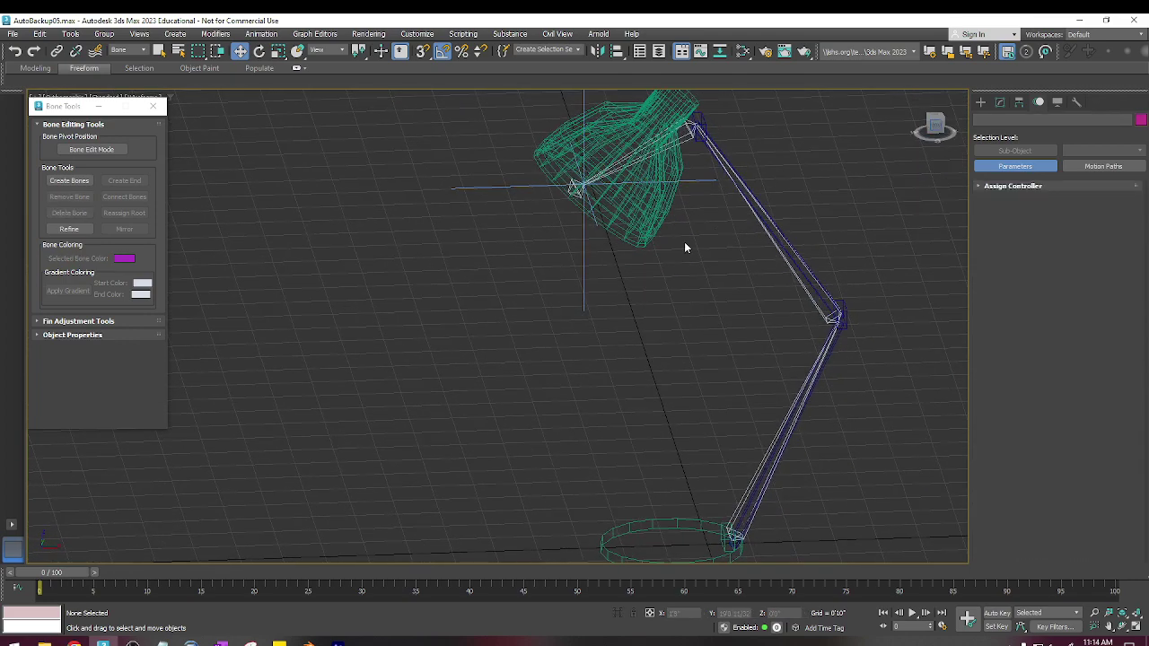
left_click(130, 50)
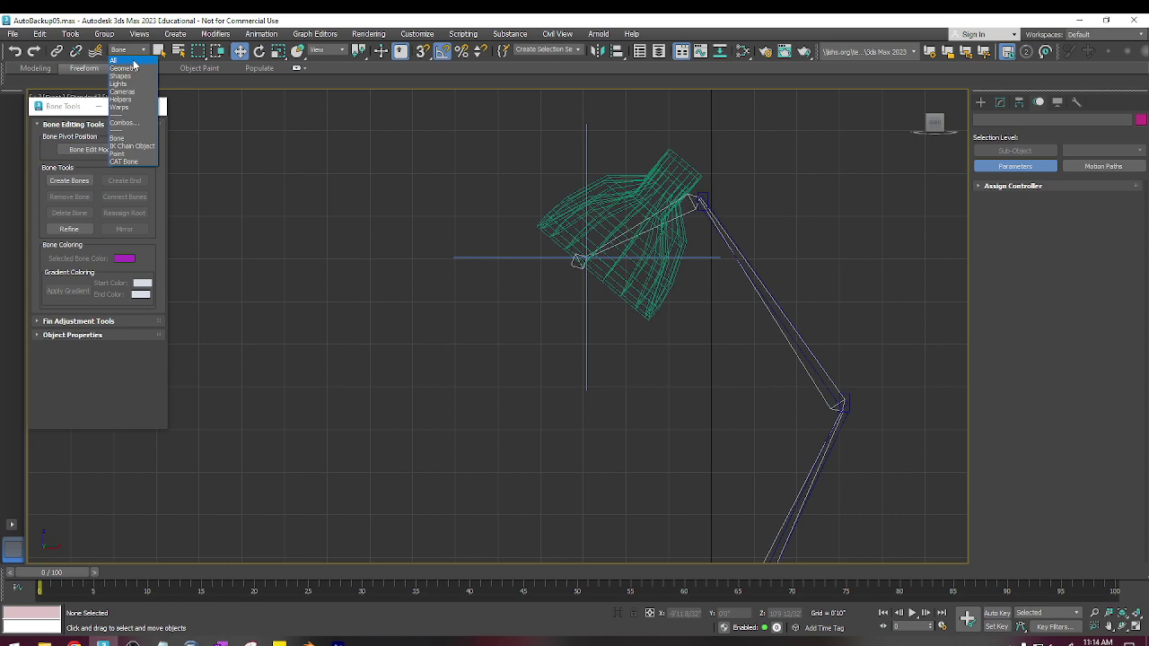
left_click(124, 63)
left_click(694, 229)
key("e")
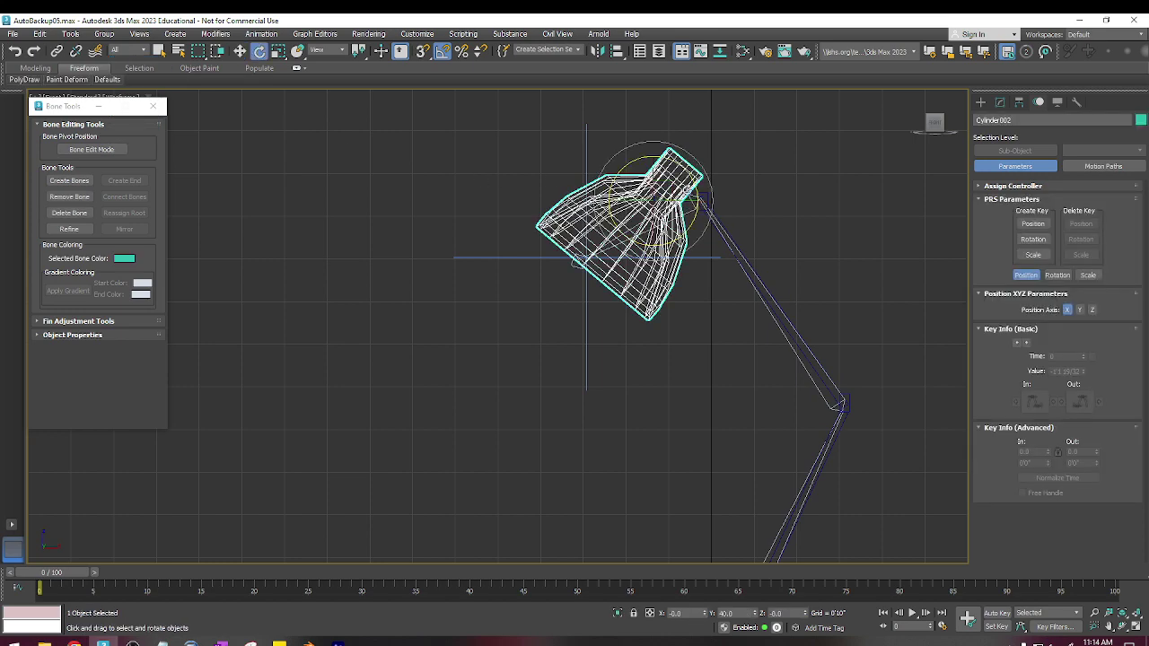
left_click_drag(693, 188, 699, 187)
scroll(693, 197, "up", 8)
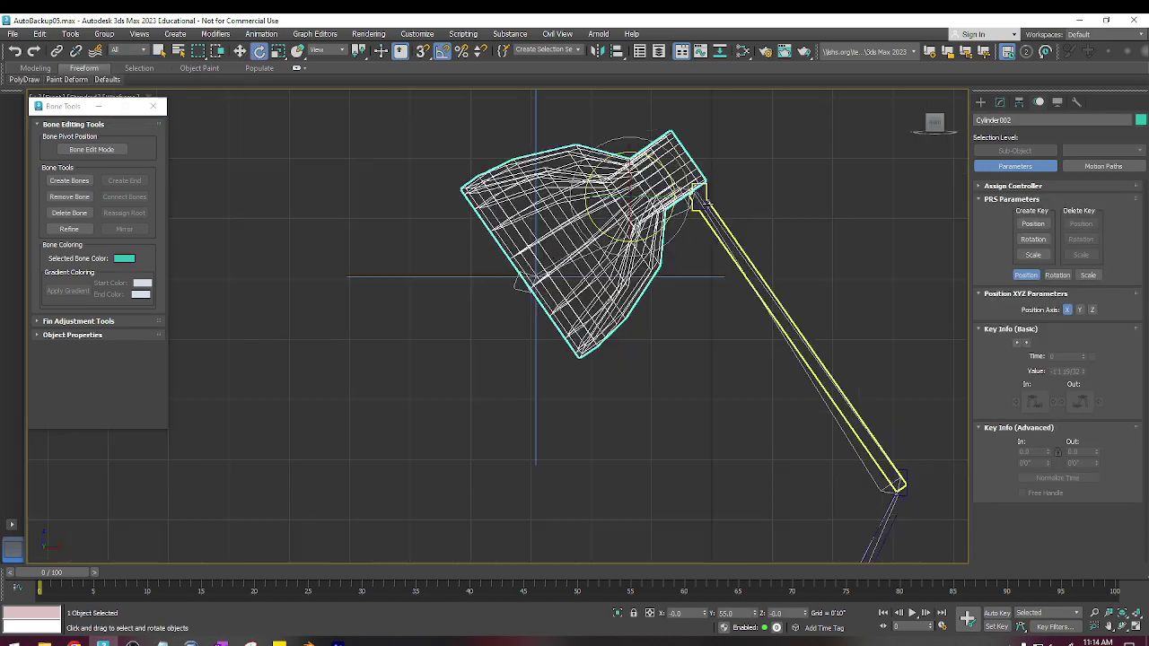
Move the rotated lampshade in the front view so that its neck meets the end of the upper arm
key("w")
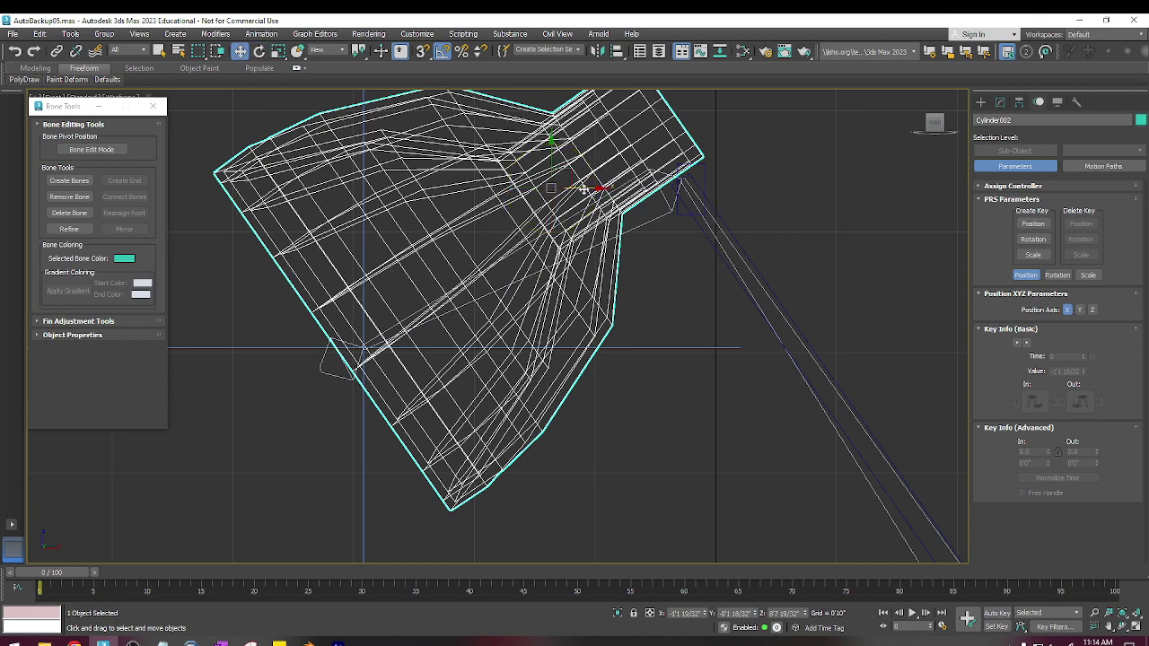
left_click_drag(566, 172, 592, 164)
scroll(592, 164, "down", 8)
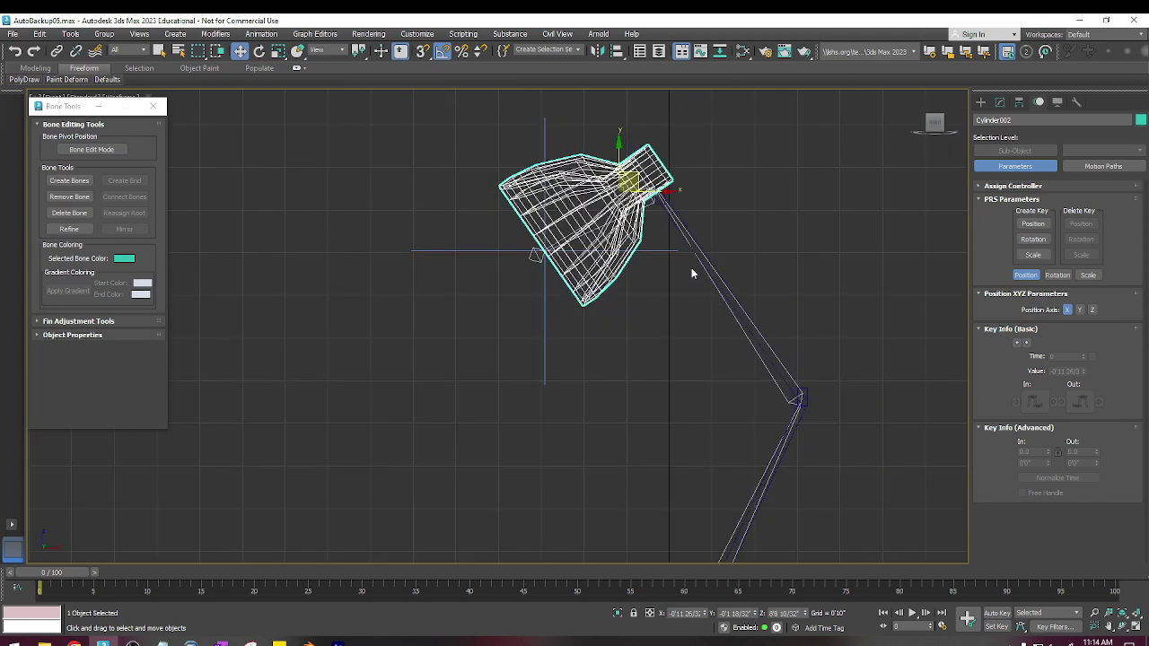
Link the lower lamp arm to the lower bone as its parent with Select and Link
middle_click_drag(673, 301, 633, 223)
scroll(696, 404, "up", 3)
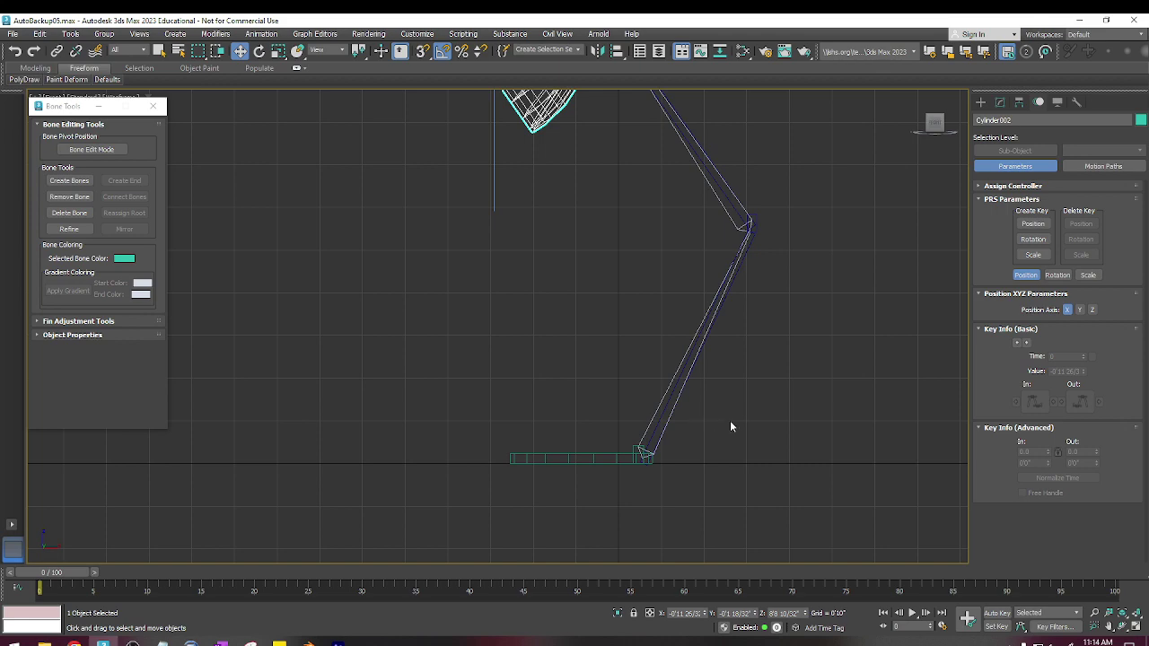
middle_click_drag(731, 422, 383, 212, "alt")
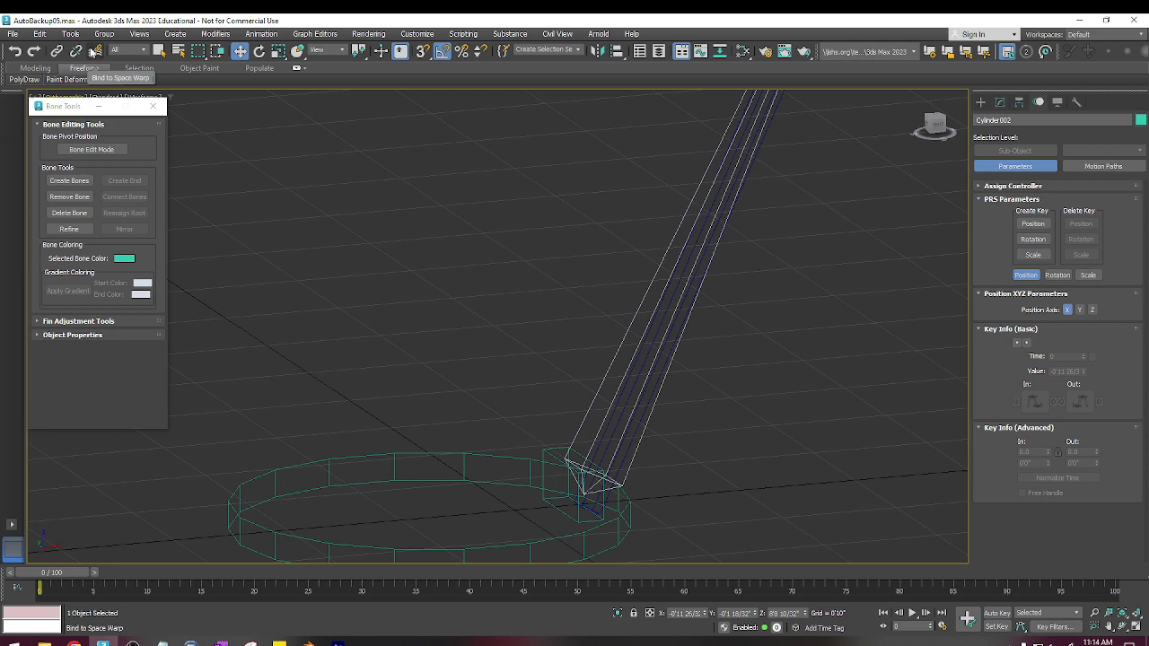
left_click(55, 50)
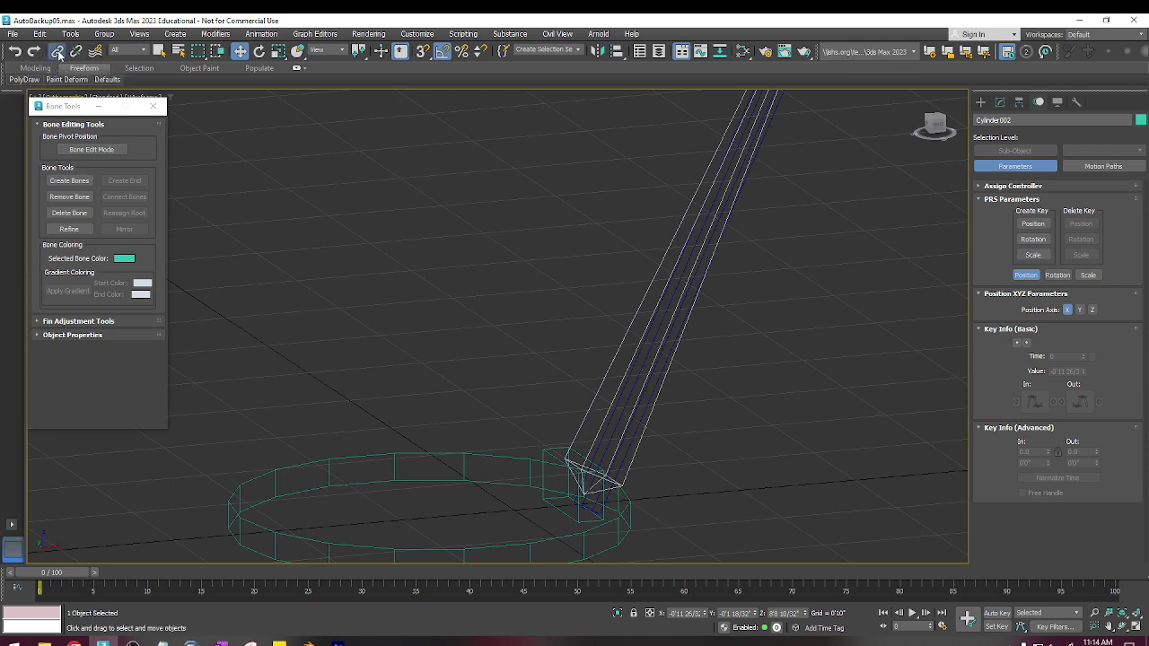
left_click(638, 417)
scroll(633, 420, "up", 5)
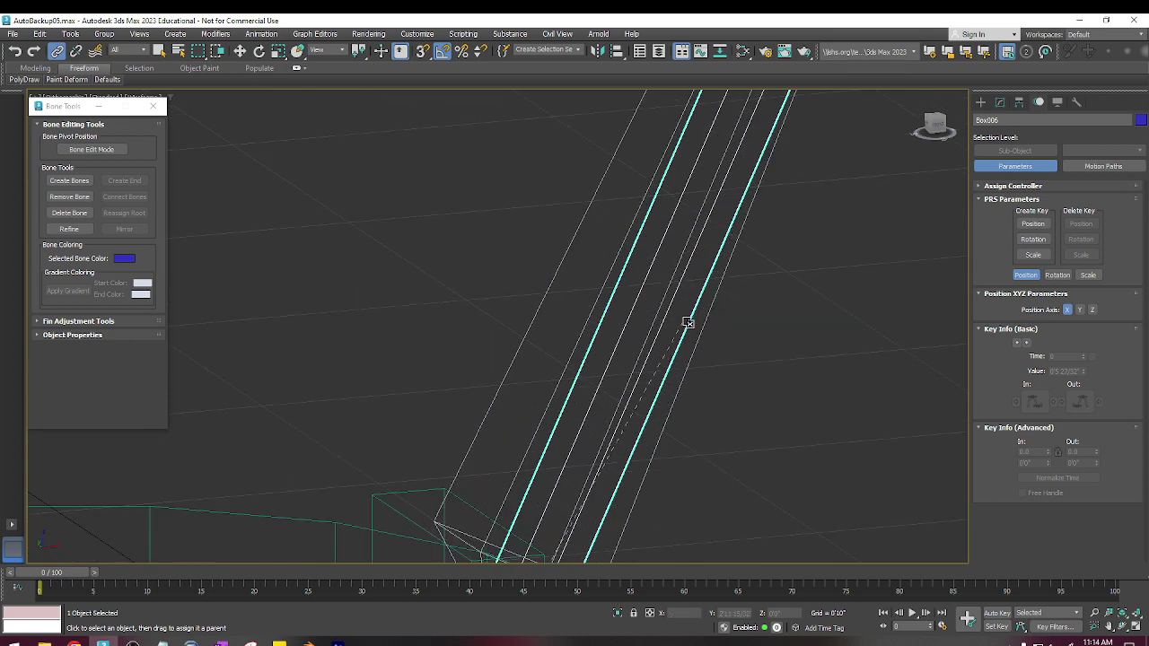
left_click_drag(568, 272, 562, 272)
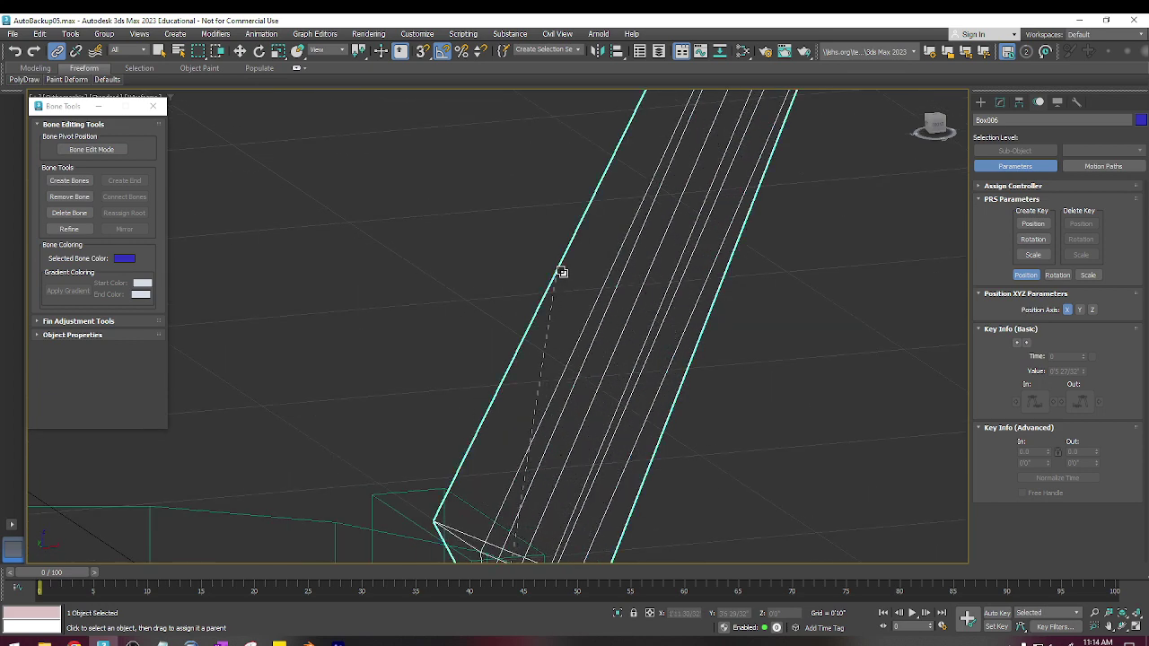
Link the upper lamp arm to the bone running along it
scroll(607, 274, "down", 6)
middle_click_drag(613, 277, 557, 533)
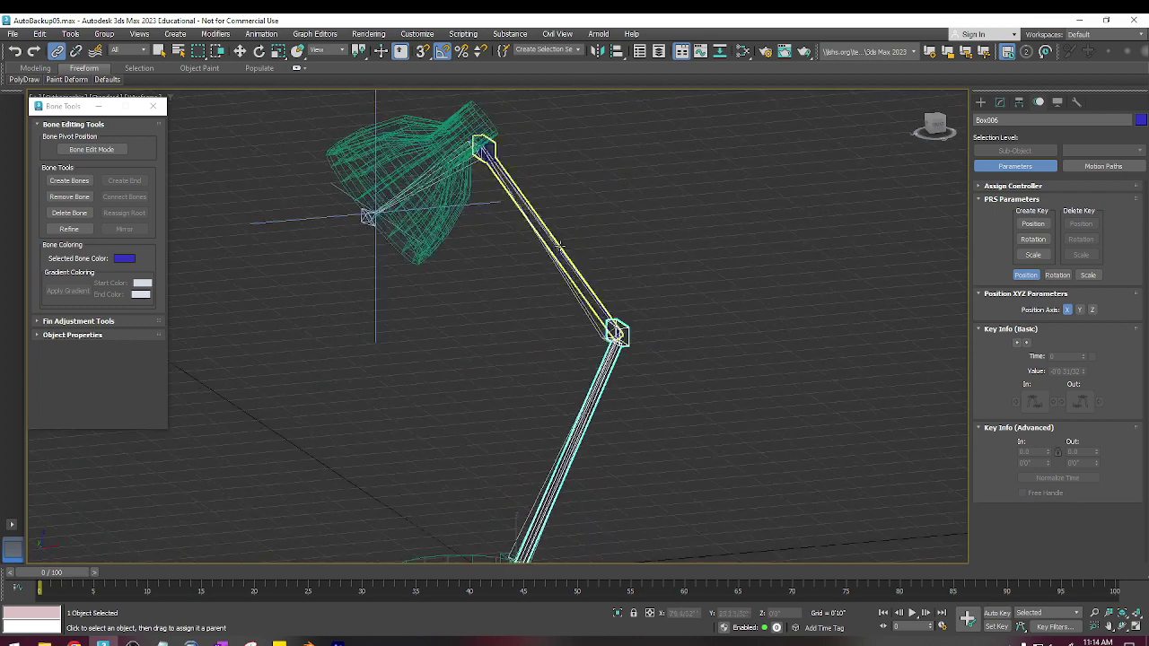
scroll(565, 255, "up", 6)
middle_click_drag(567, 386, 571, 267)
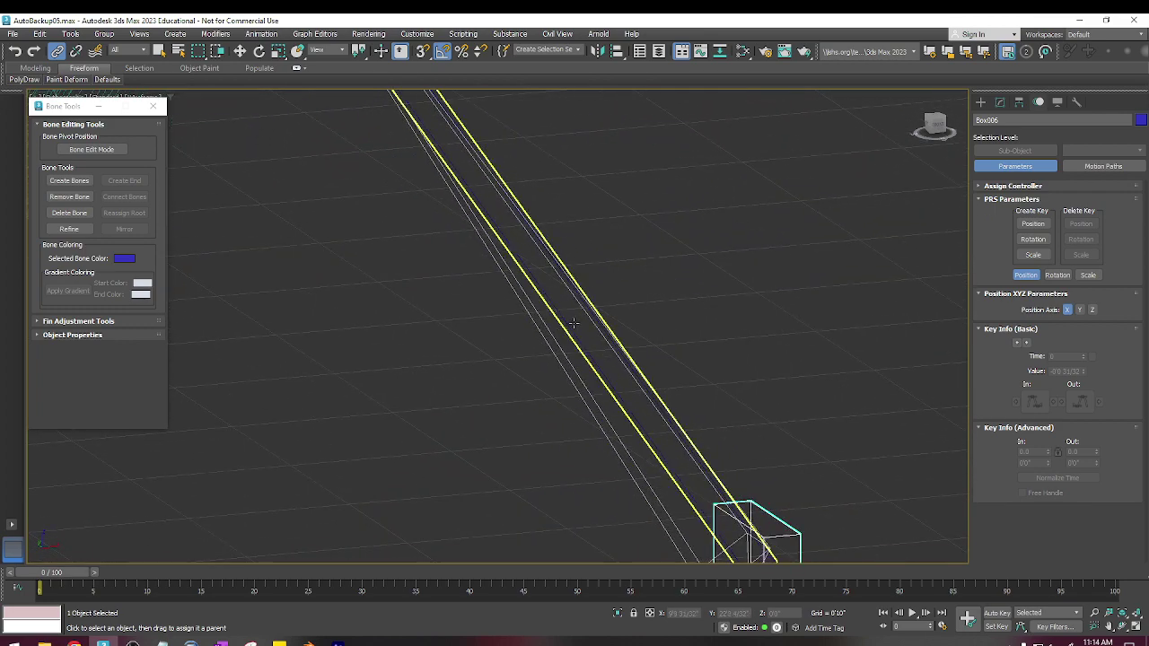
left_click(590, 360)
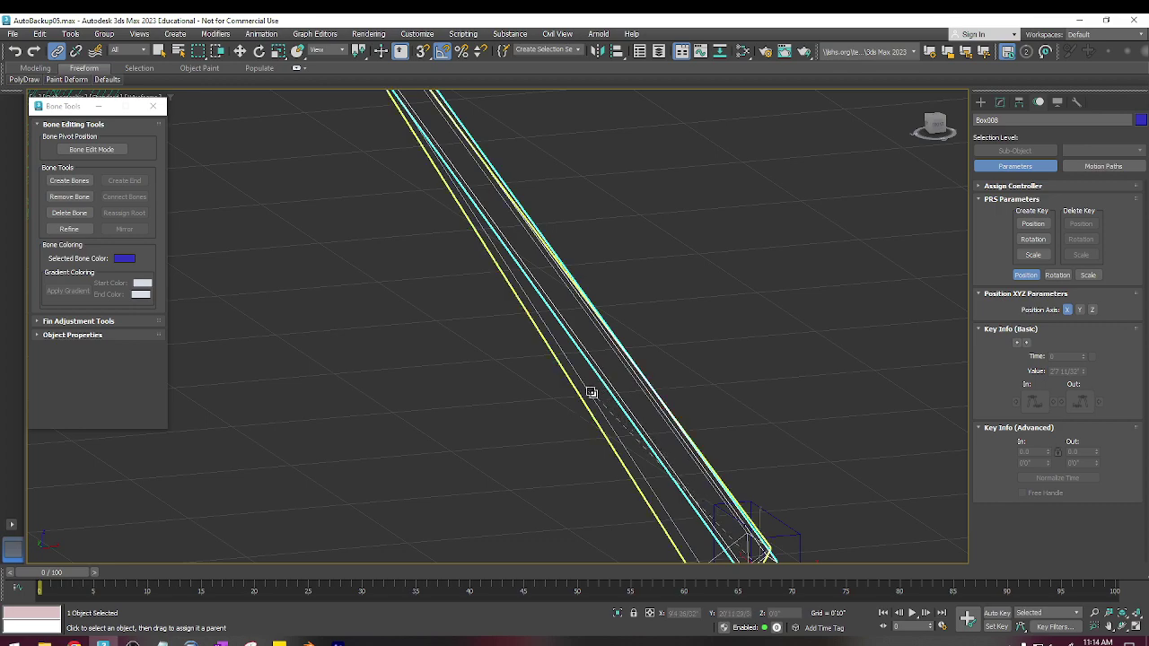
left_click_drag(591, 392, 590, 392)
Link the lampshade to the bone inside the shade and switch the viewport to shaded display
scroll(620, 254, "down", 6)
middle_click_drag(620, 253, 659, 505)
scroll(470, 396, "up", 4)
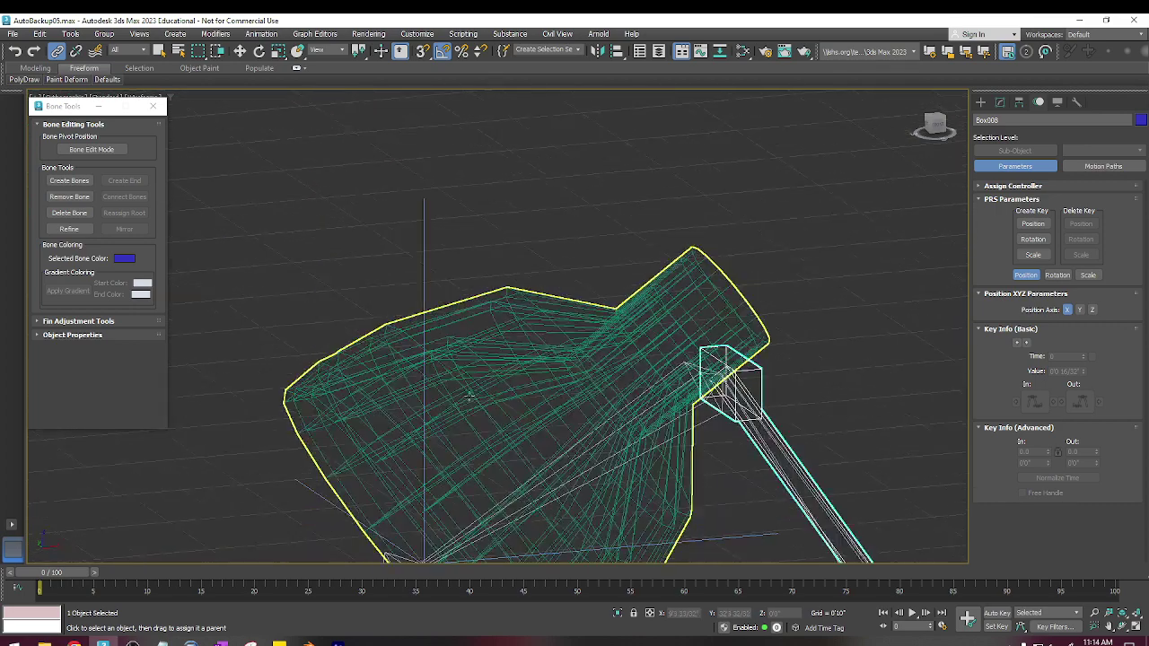
middle_click_drag(469, 395, 457, 248)
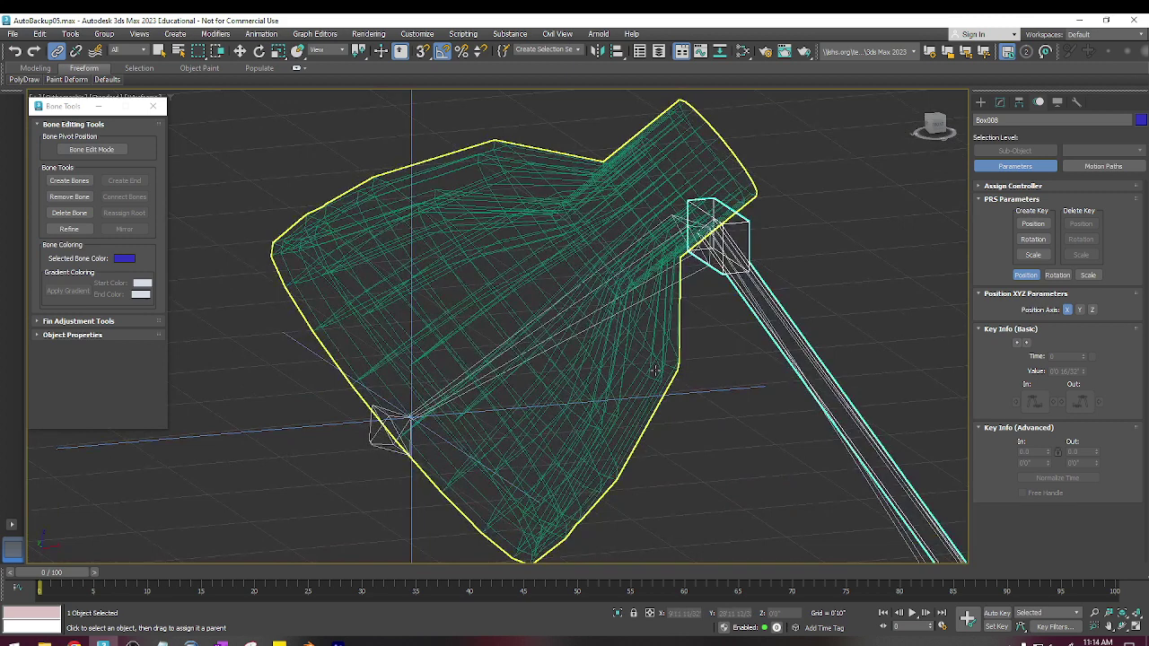
left_click(655, 368)
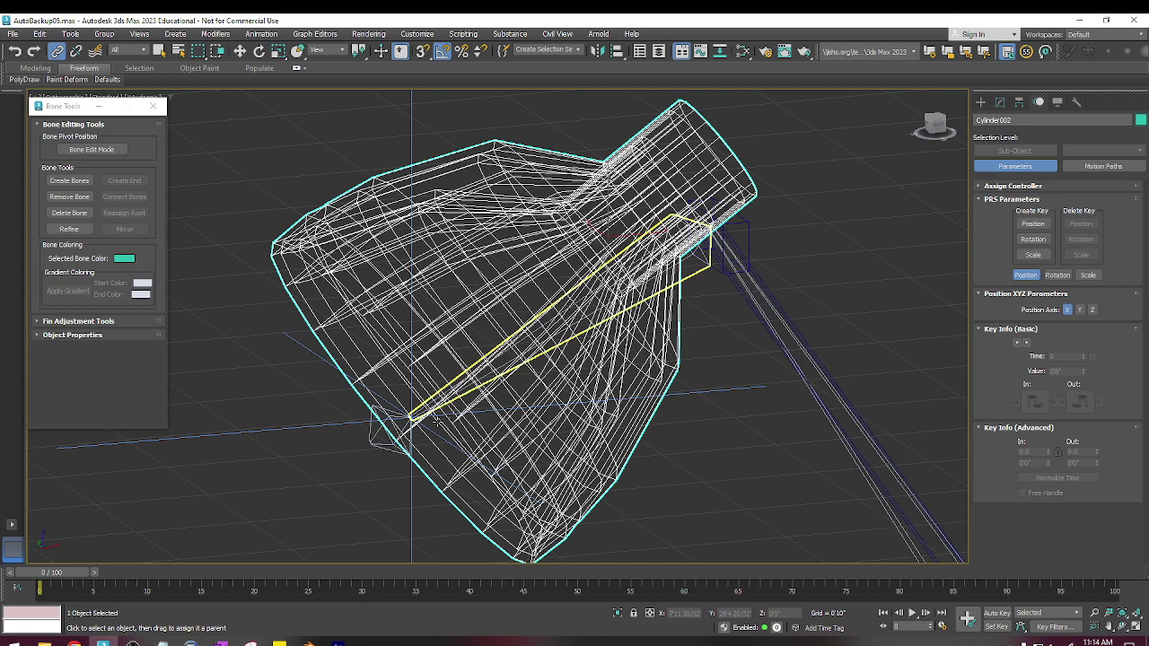
key("F3")
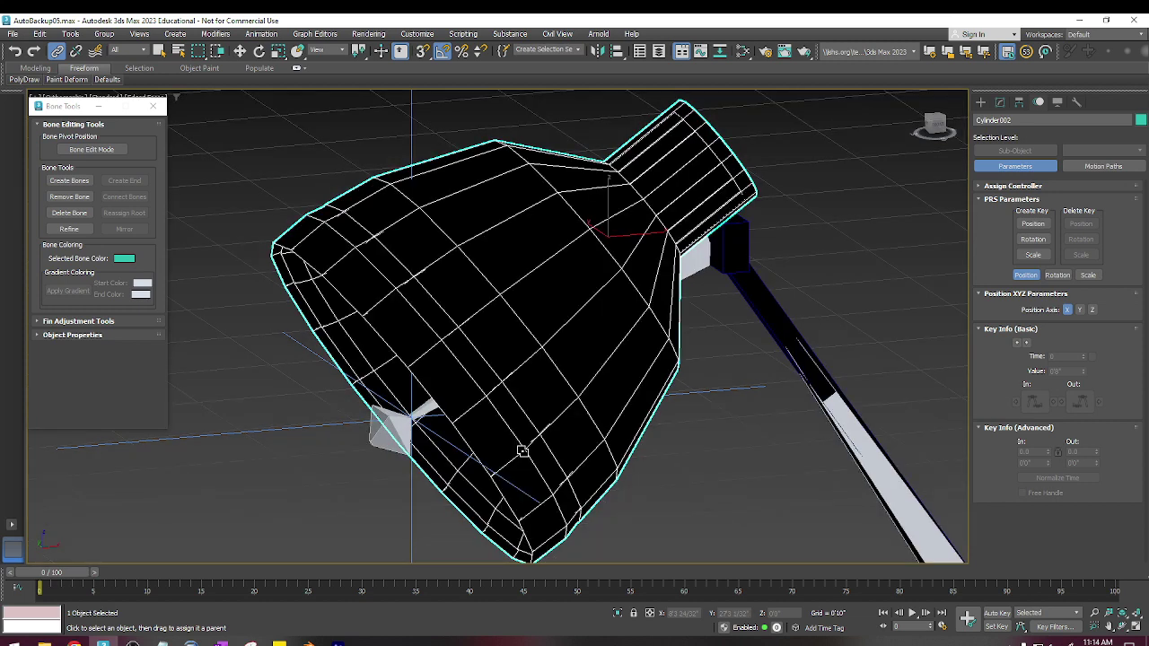
scroll(362, 240, "down", 5)
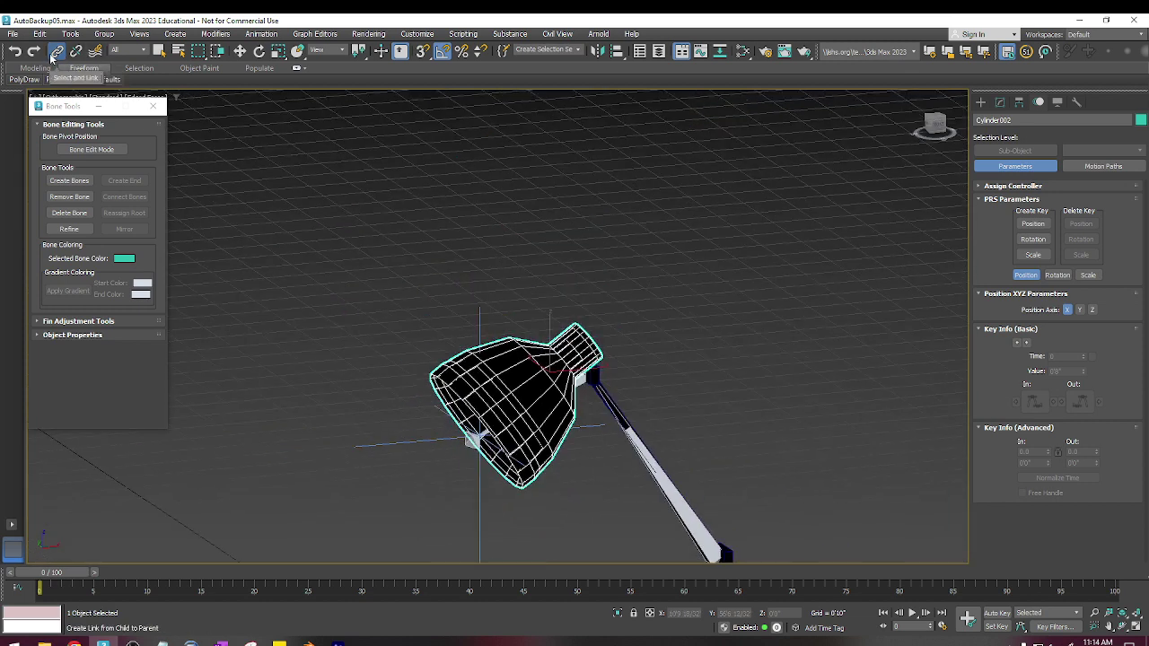
Move the IK chain's goal to test that the linked lamp parts follow the bones
key("w")
scroll(527, 411, "down", 4)
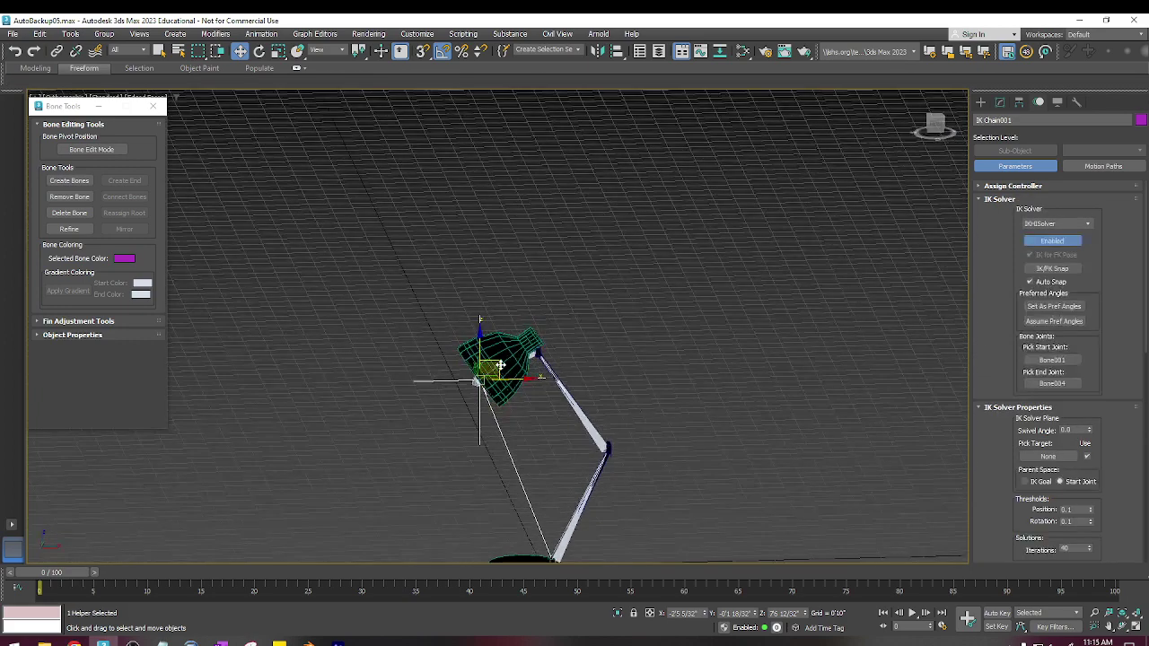
left_click_drag(503, 368, 492, 347)
Limit selection to bones, select all the lamp's bones and hide them
left_click(136, 36)
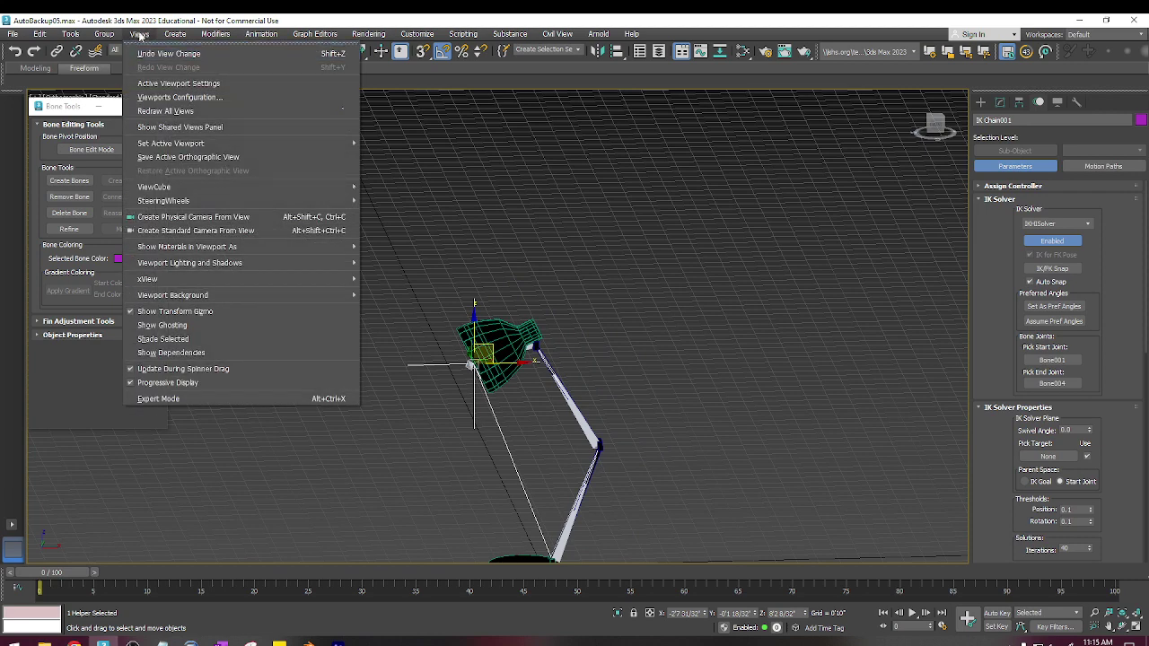
left_click(130, 49)
left_click(118, 137)
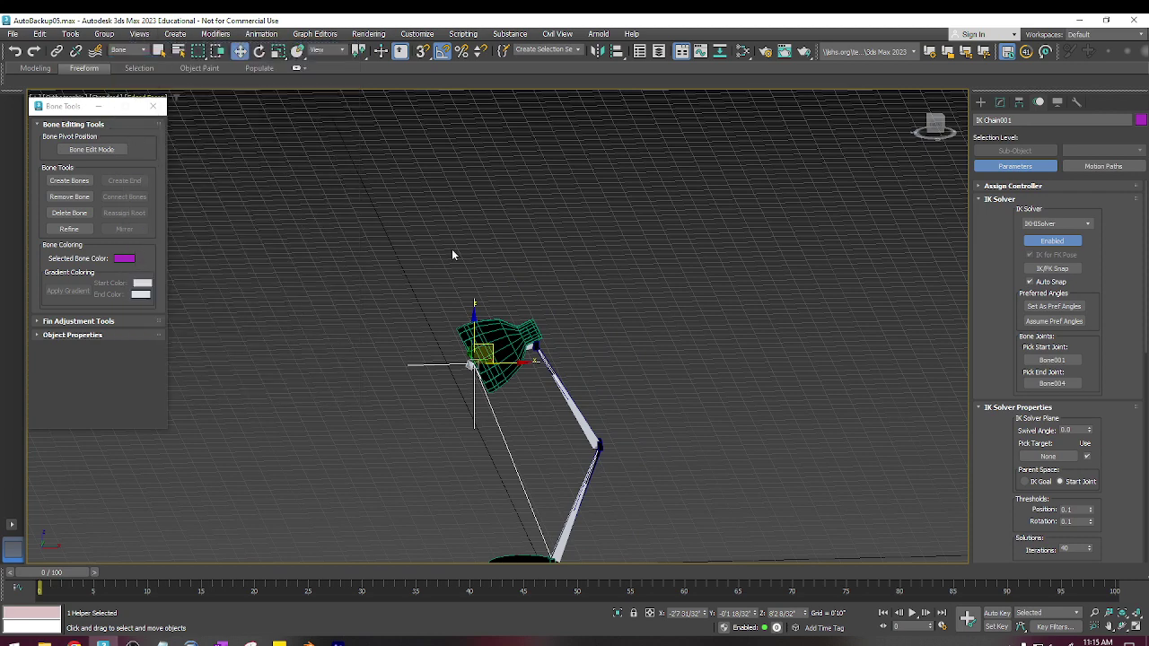
left_click(564, 373)
right_click(568, 372)
left_click(629, 442)
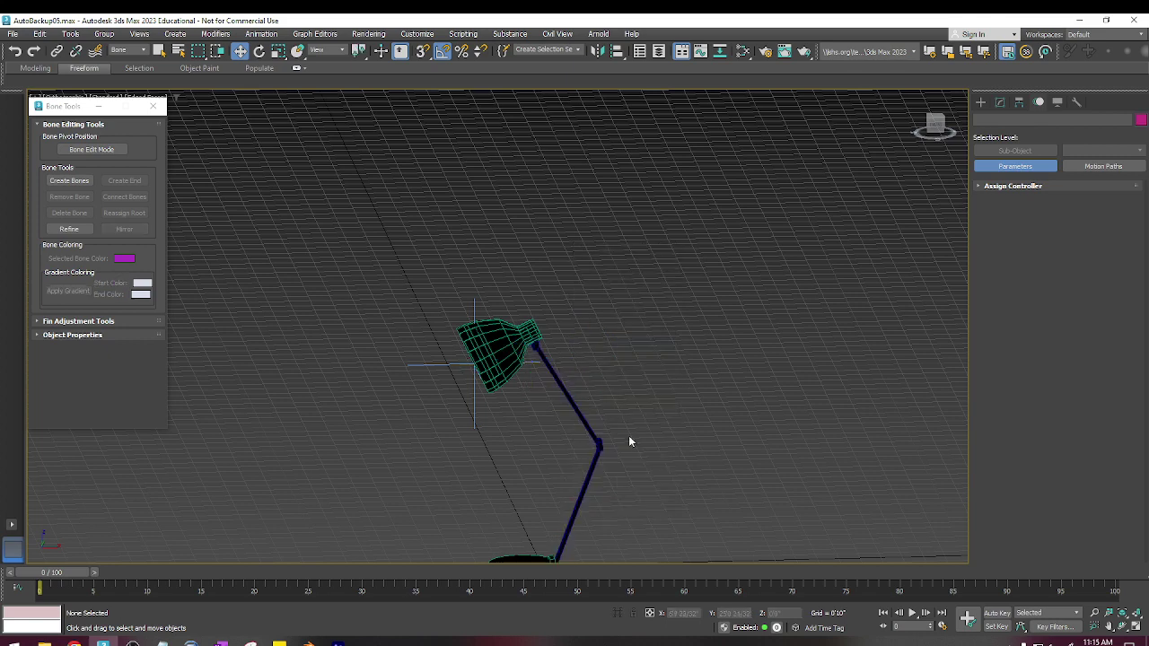
Allow selection of all object types and move the IK chain's goal around to pose the whole lamp
middle_click_drag(629, 441, 567, 280)
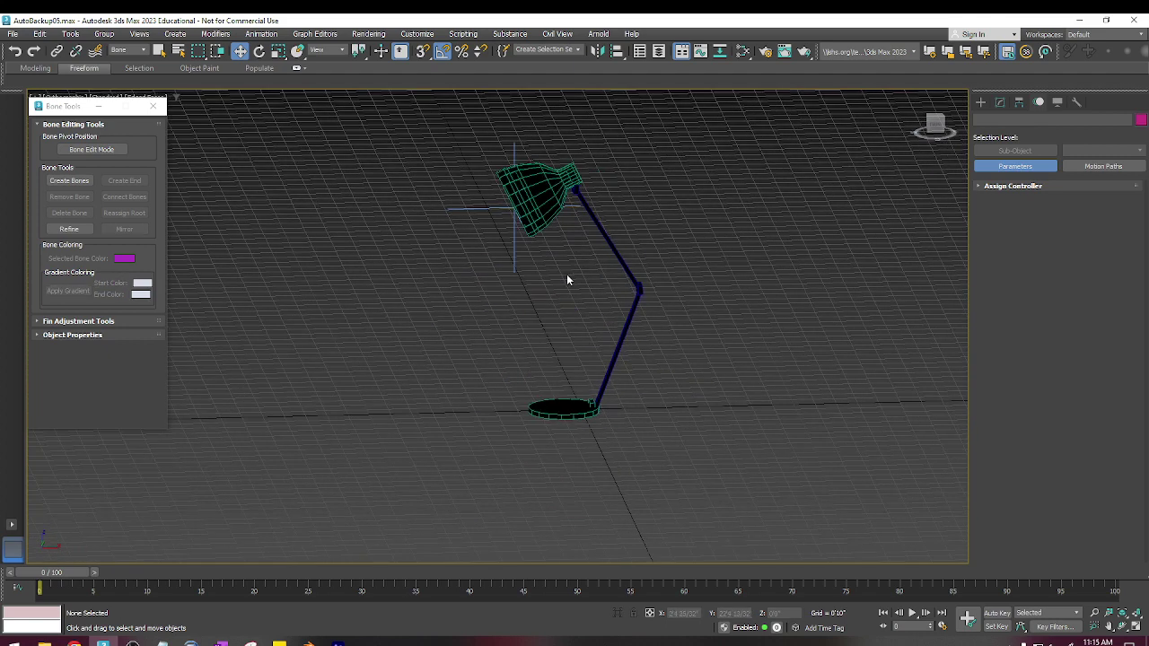
left_click(128, 50)
left_click(126, 61)
left_click_drag(520, 243, 485, 316)
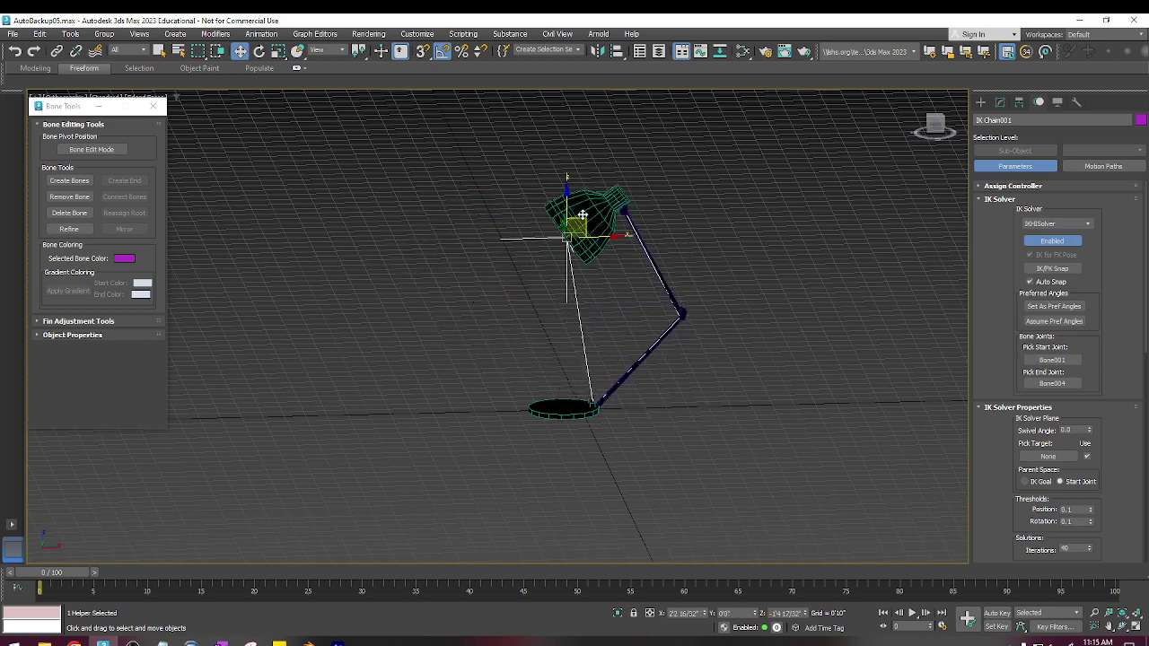